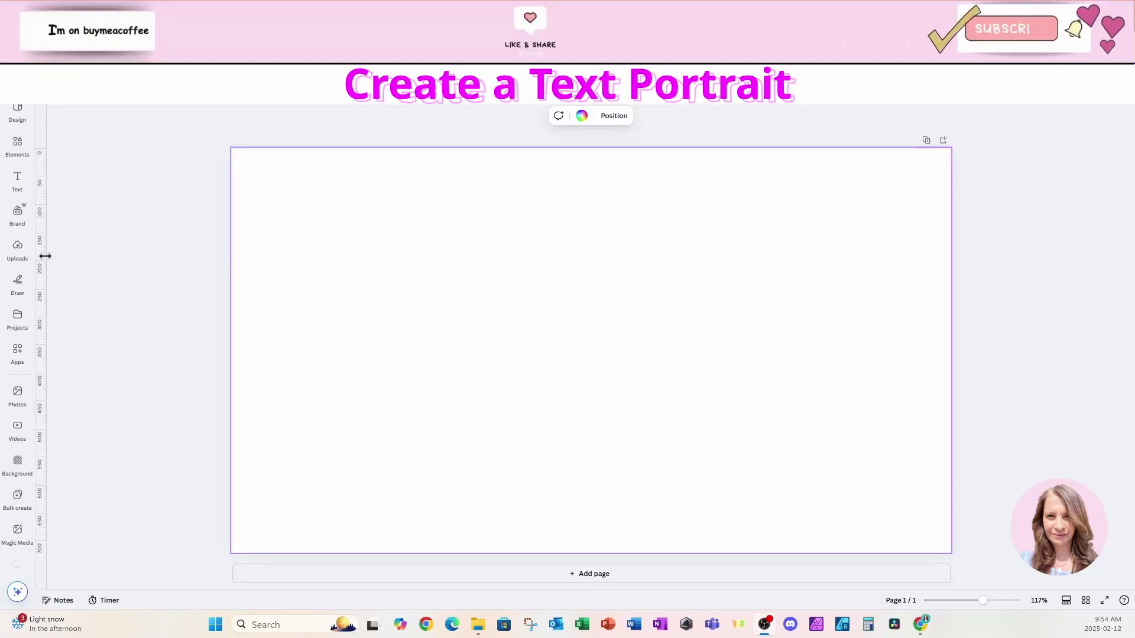
# Add the man-in-hat portrait from Uploads to the page and enlarge it.
pyautogui.click(17, 249)
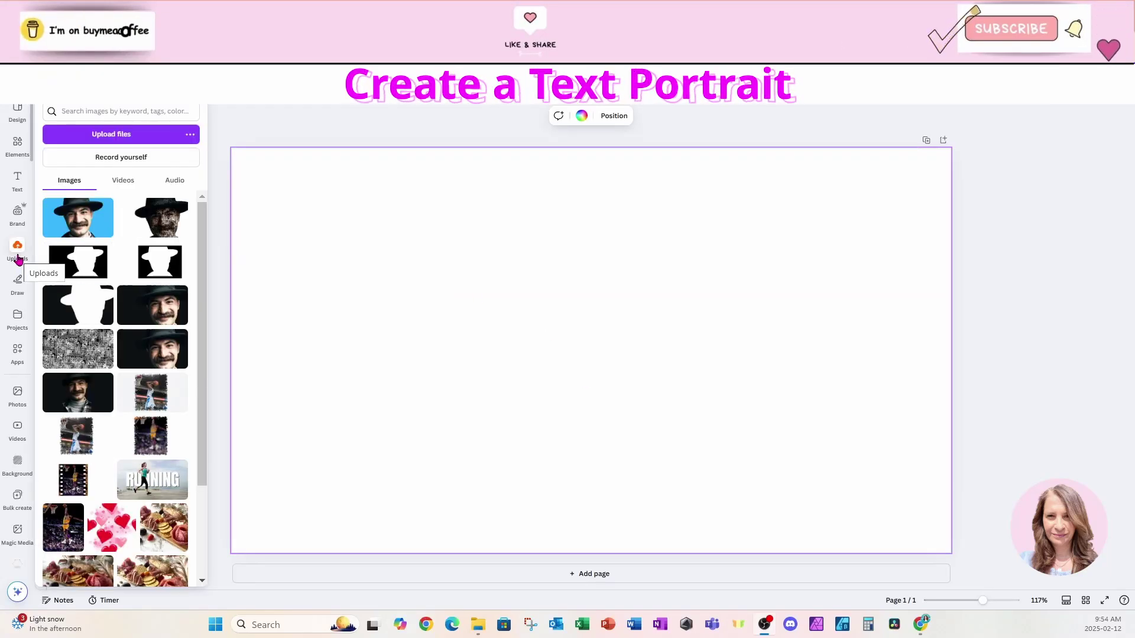
pyautogui.click(77, 218)
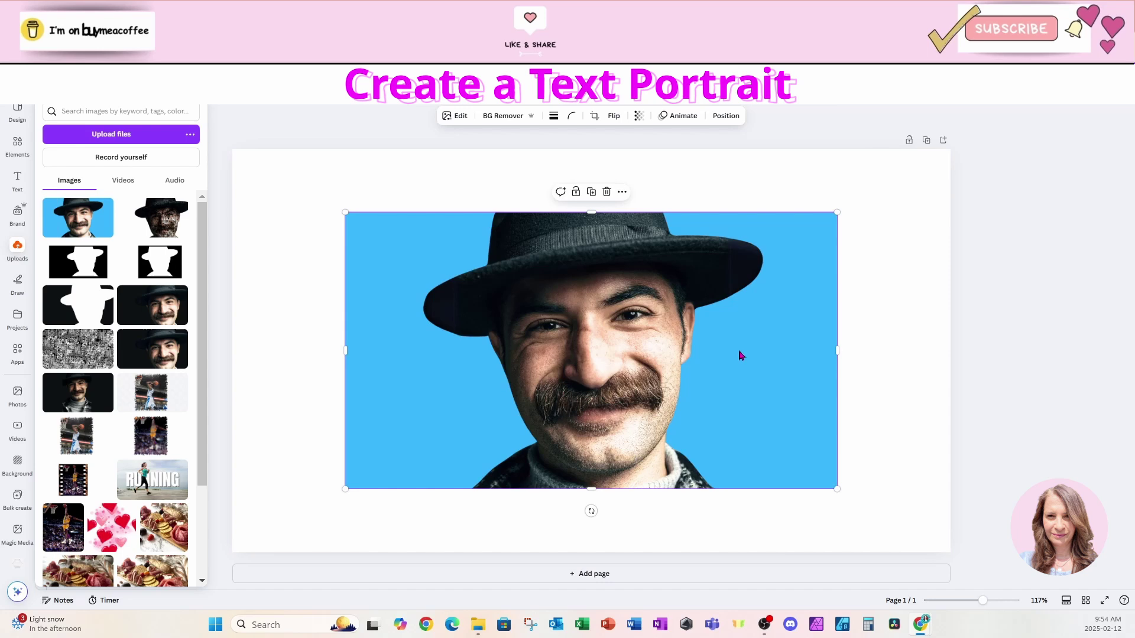
pyautogui.moveTo(834, 488); pyautogui.dragTo(924, 538)
# Remove the photo's blue background, stretch it past the top and bottom, and shift it right.
pyautogui.click(503, 116)
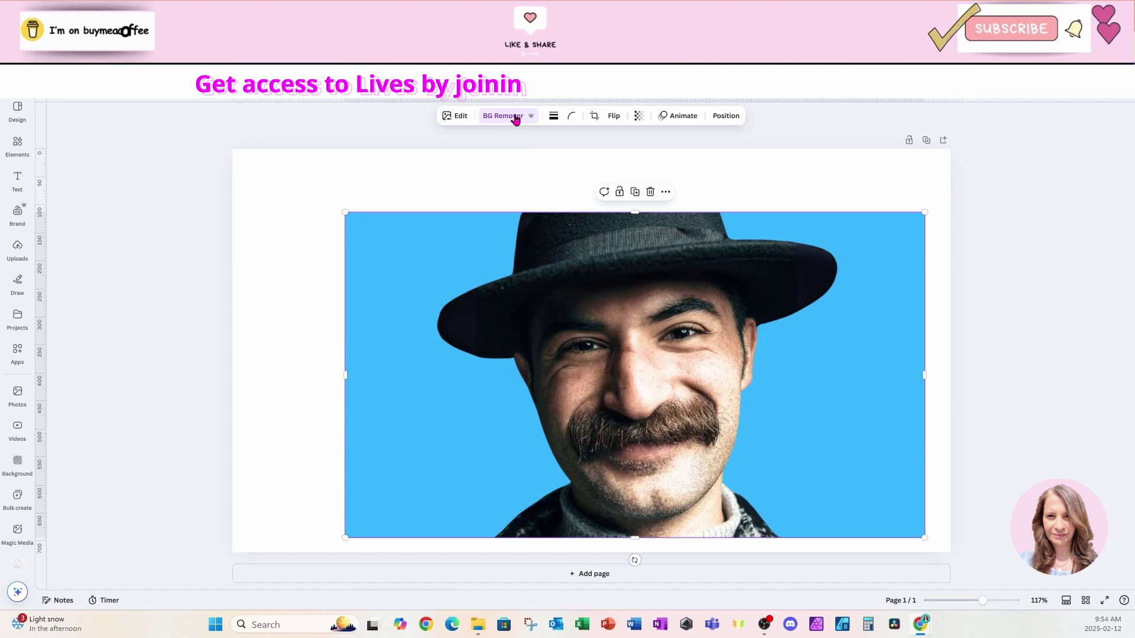
pyautogui.moveTo(634, 211); pyautogui.dragTo(635, 148)
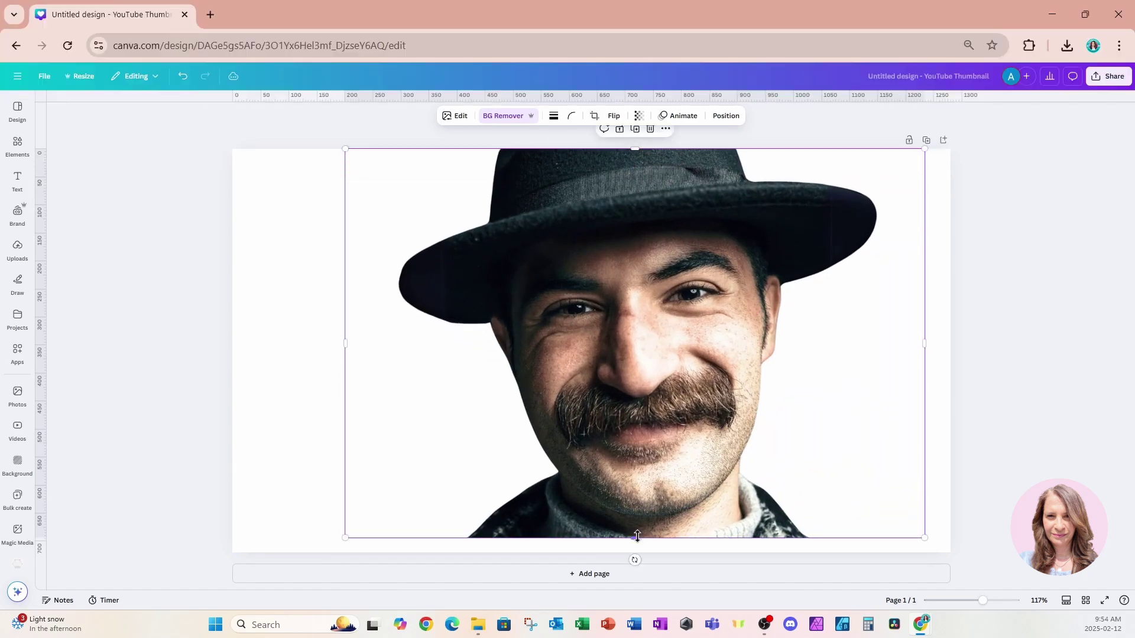
pyautogui.moveTo(635, 538); pyautogui.dragTo(638, 572)
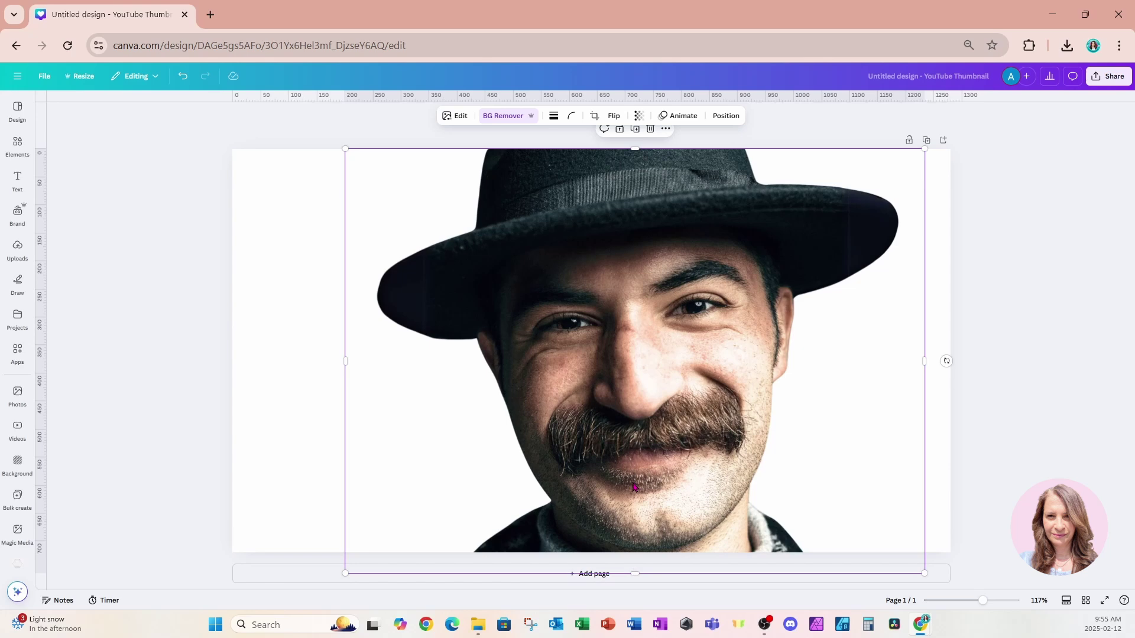
pyautogui.moveTo(636, 486); pyautogui.dragTo(709, 477)
# Set the page background colour to black.
pyautogui.click(266, 372)
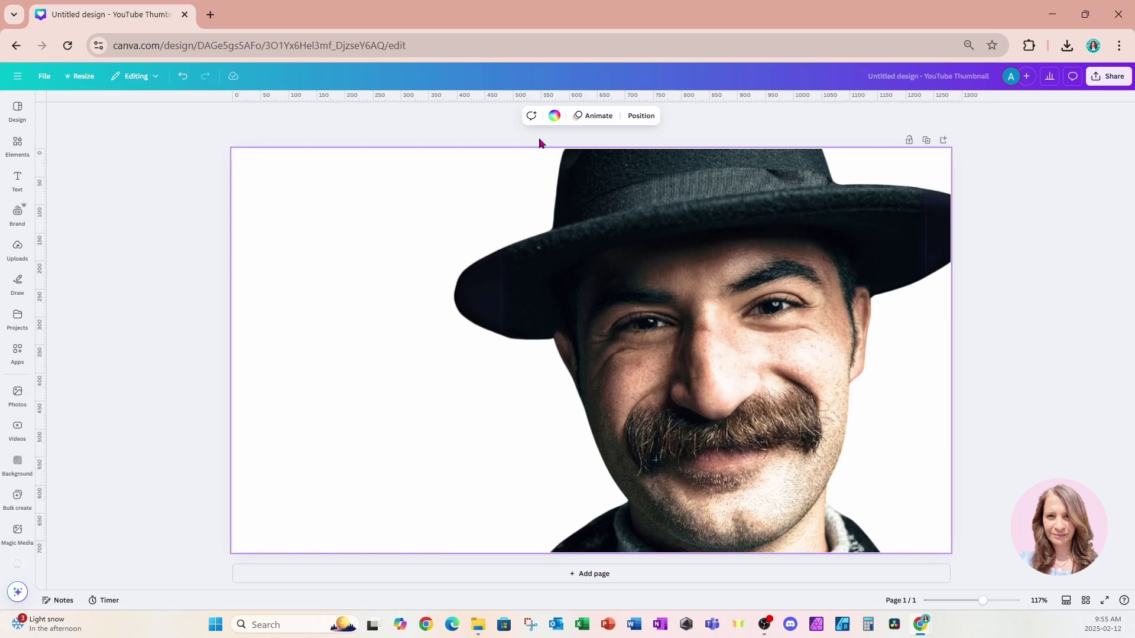
pyautogui.click(554, 116)
pyautogui.click(77, 244)
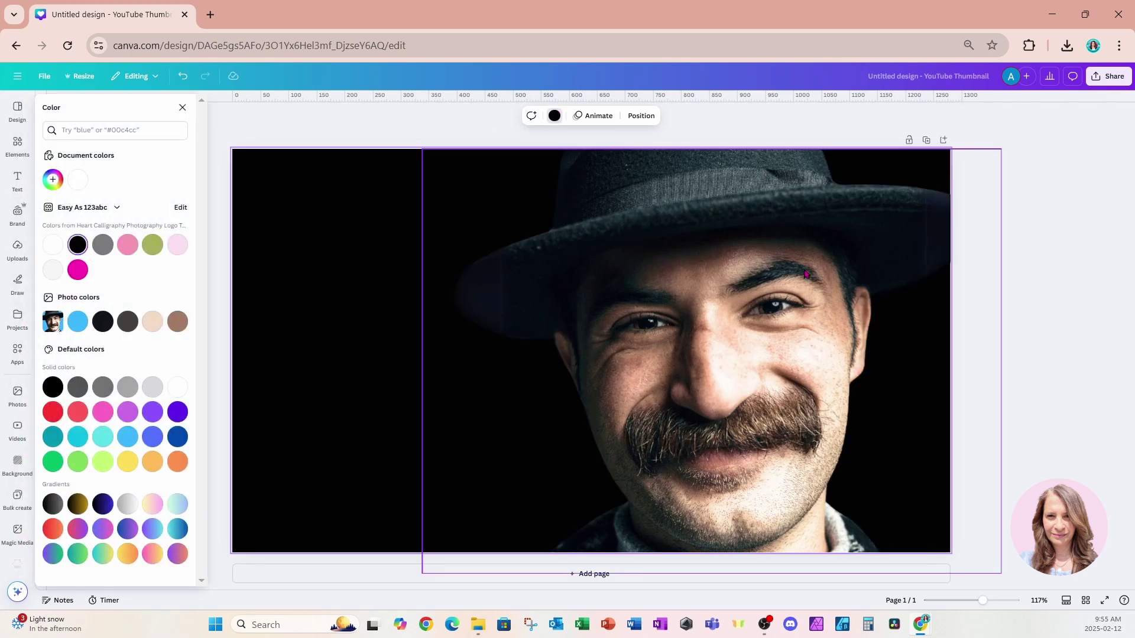
# Download the design as a PNG and add a second black page.
pyautogui.click(1109, 76)
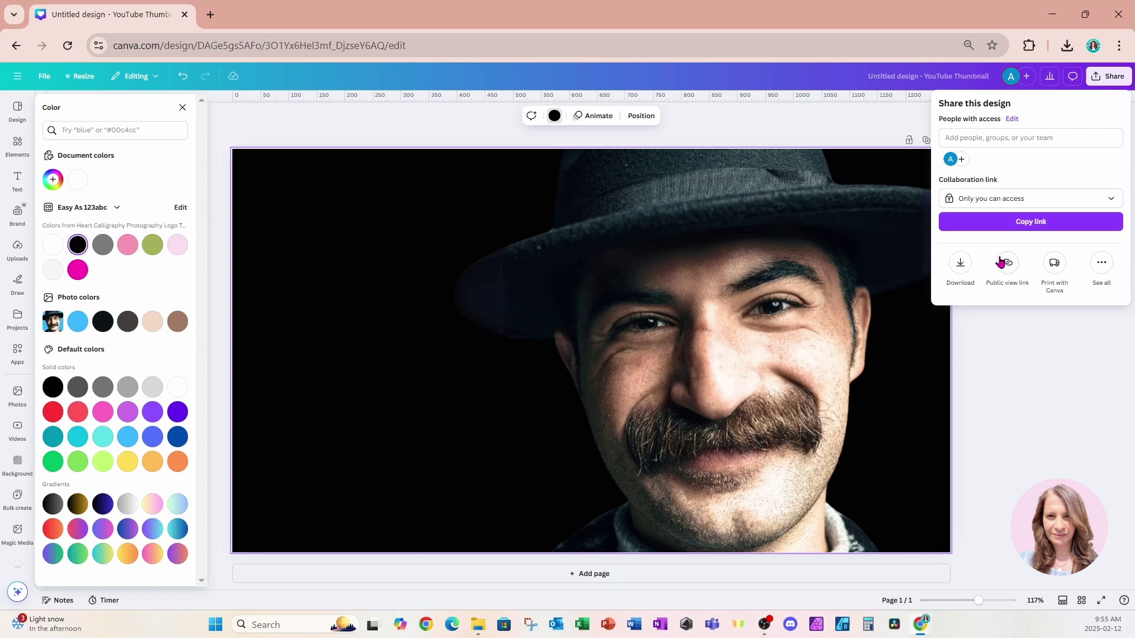
pyautogui.click(961, 263)
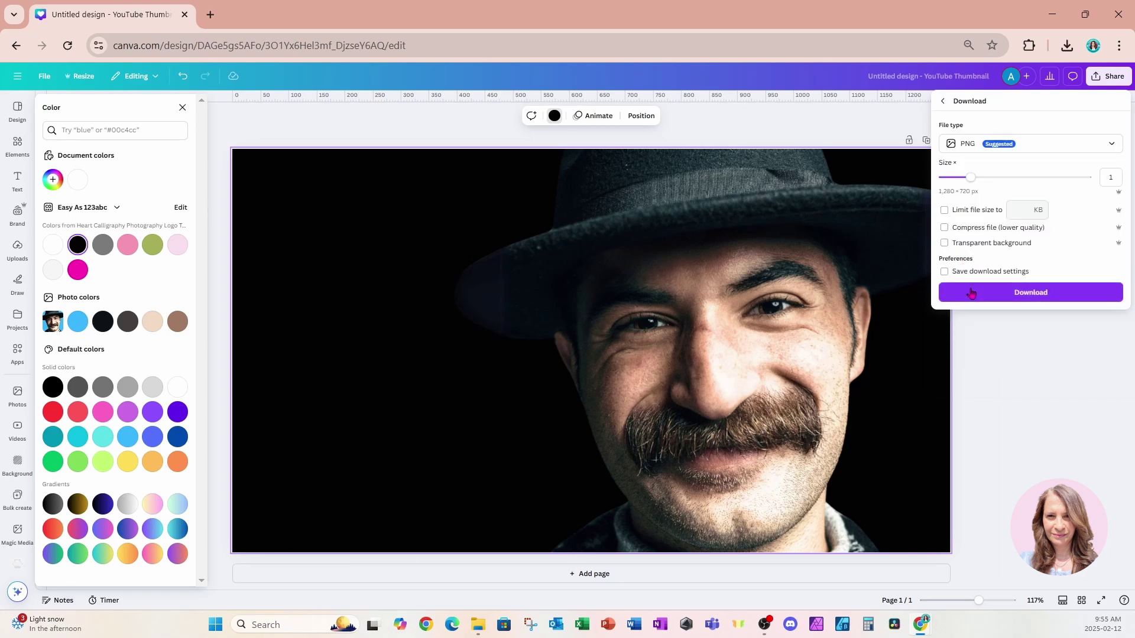
pyautogui.click(974, 294)
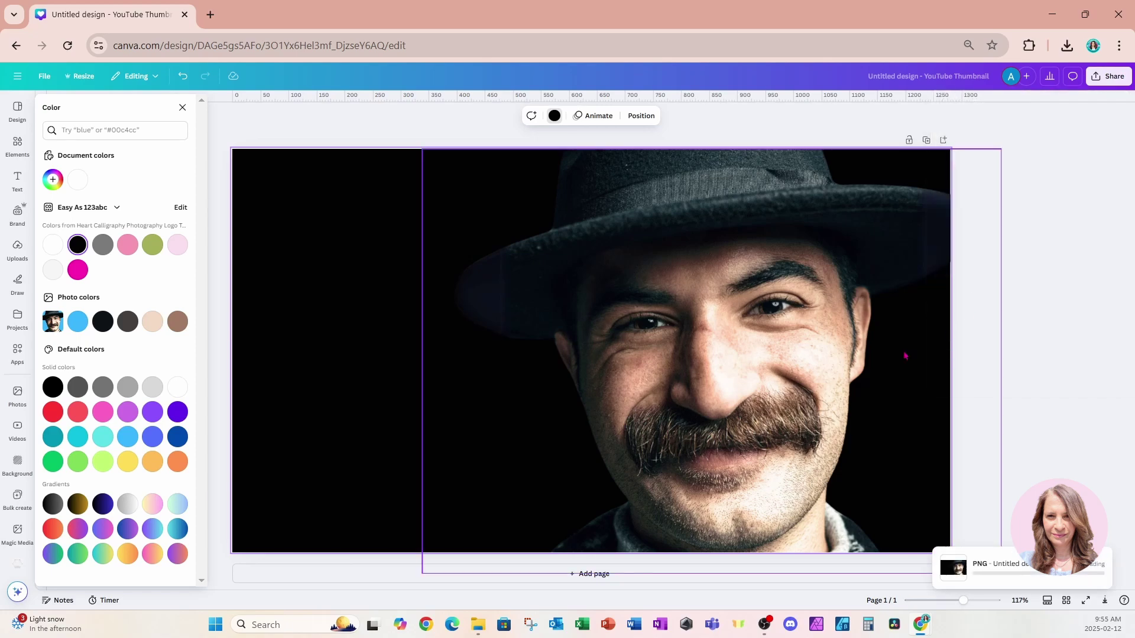
pyautogui.click(446, 576)
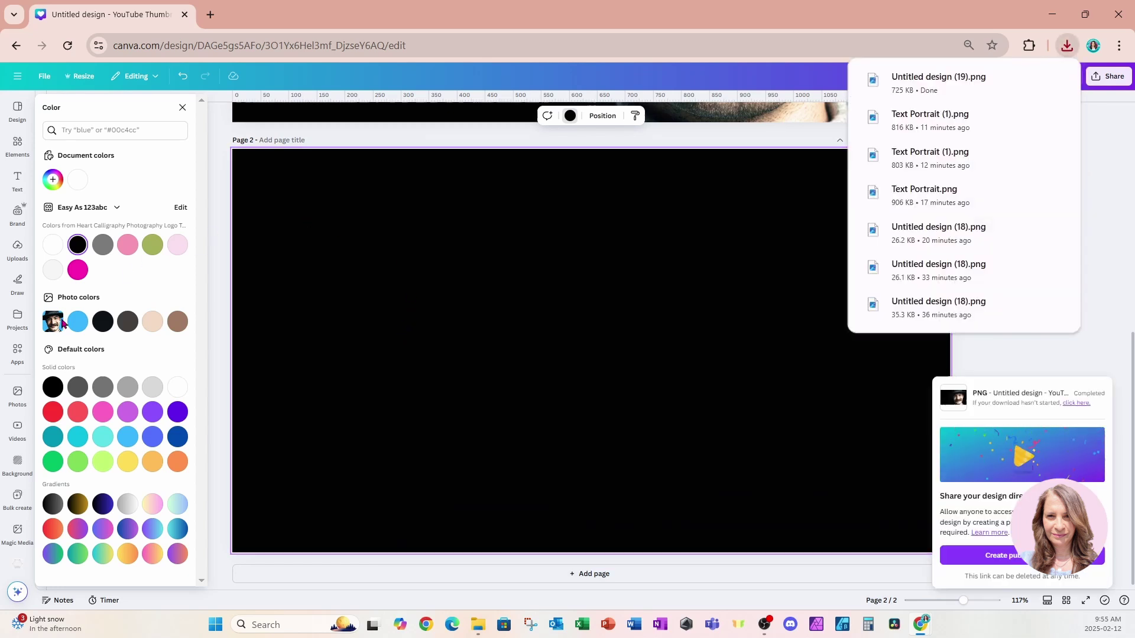
# Search the Apps library for 'text' and launch the Text Shape word-cloud app.
pyautogui.click(17, 351)
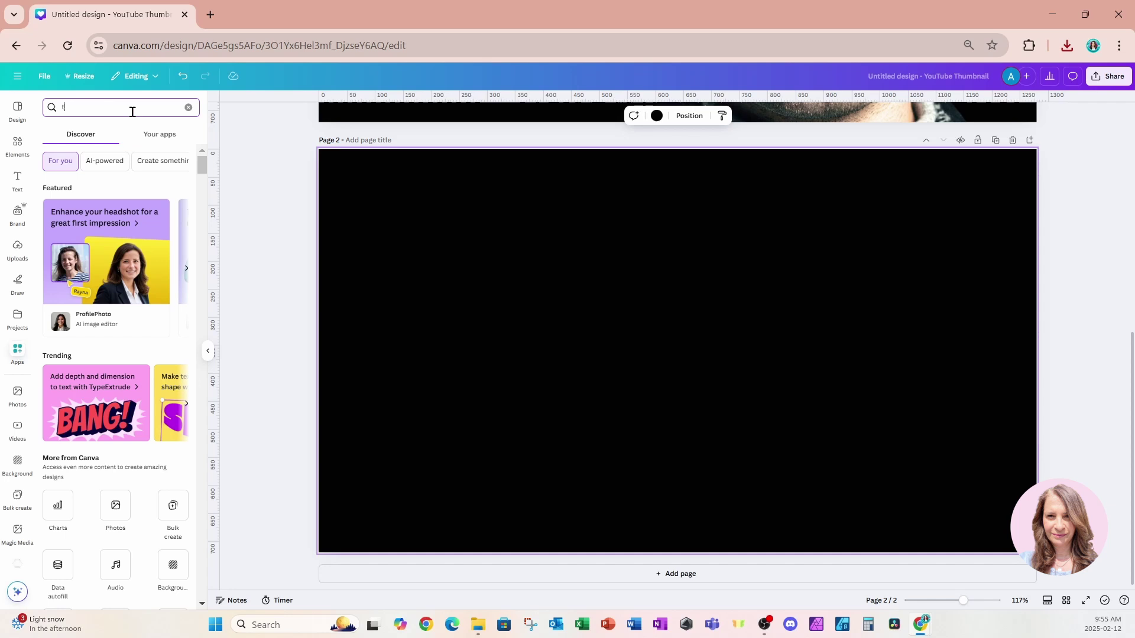
pyautogui.write('text')
pyautogui.press('Return')
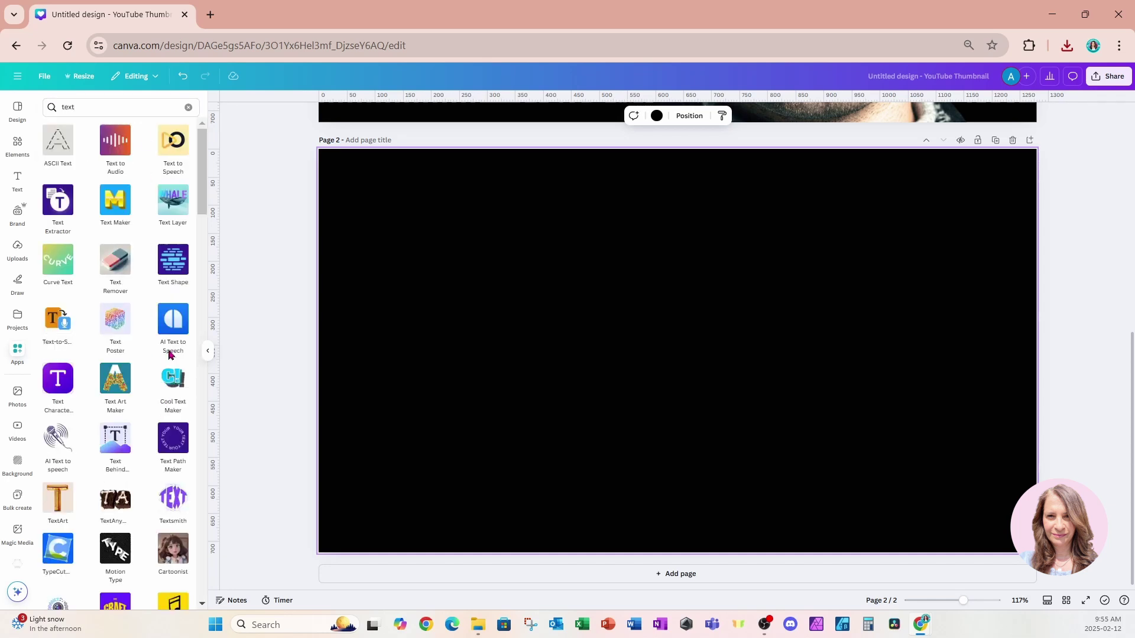
pyautogui.click(176, 267)
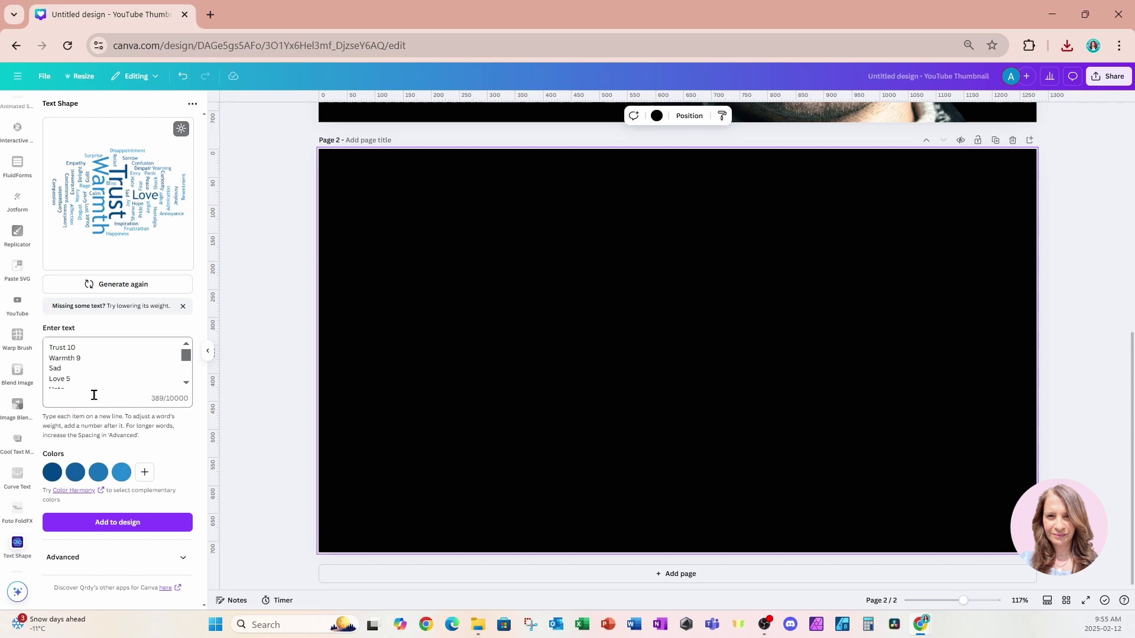
# Change the first word colour to white and delete the three blue swatches.
pyautogui.moveTo(186, 362); pyautogui.dragTo(188, 385)
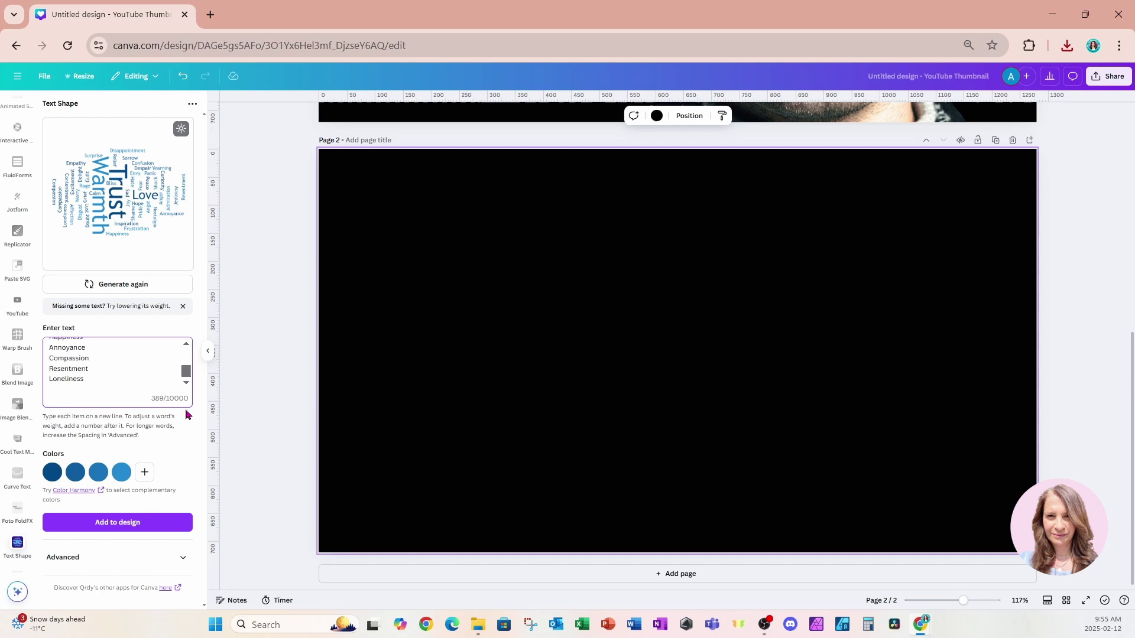
pyautogui.moveTo(188, 377); pyautogui.dragTo(193, 351)
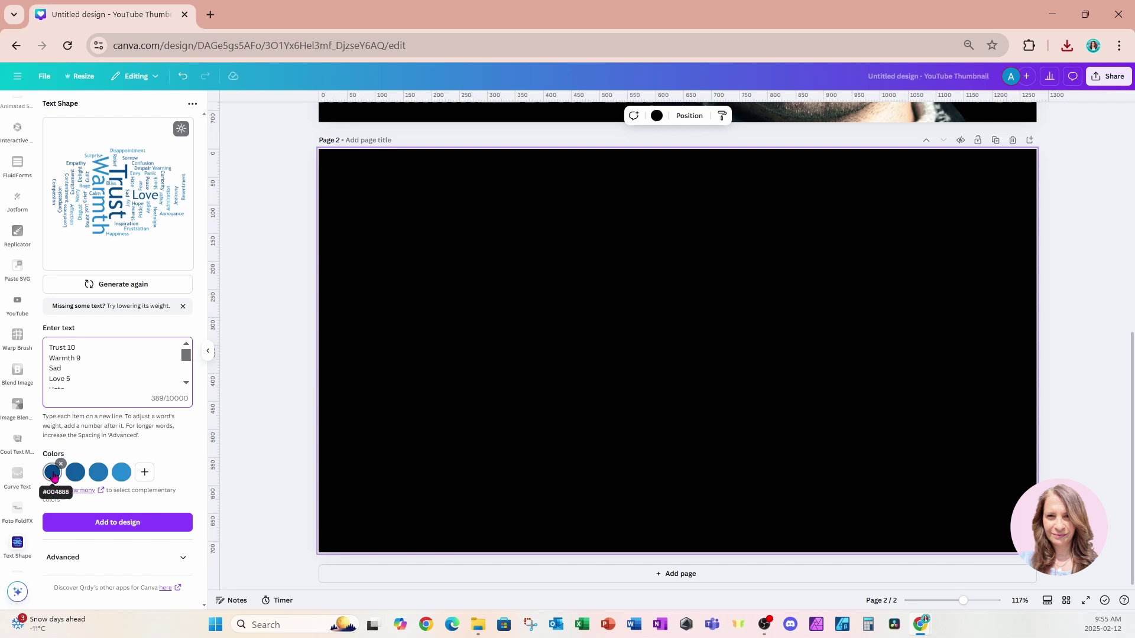
pyautogui.click(53, 474)
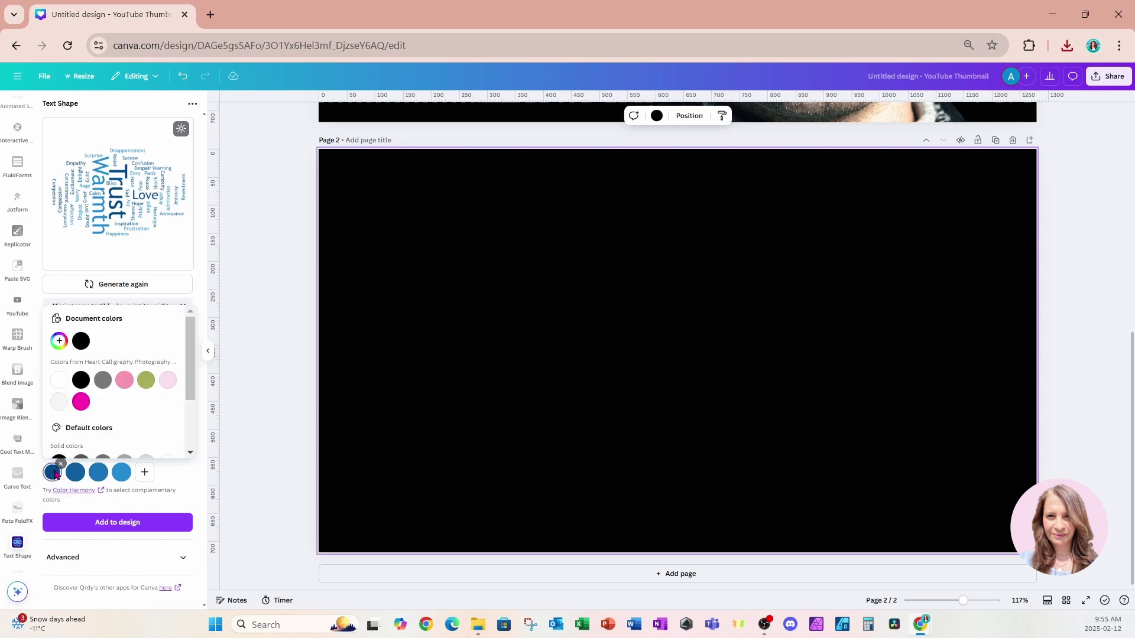
pyautogui.click(59, 382)
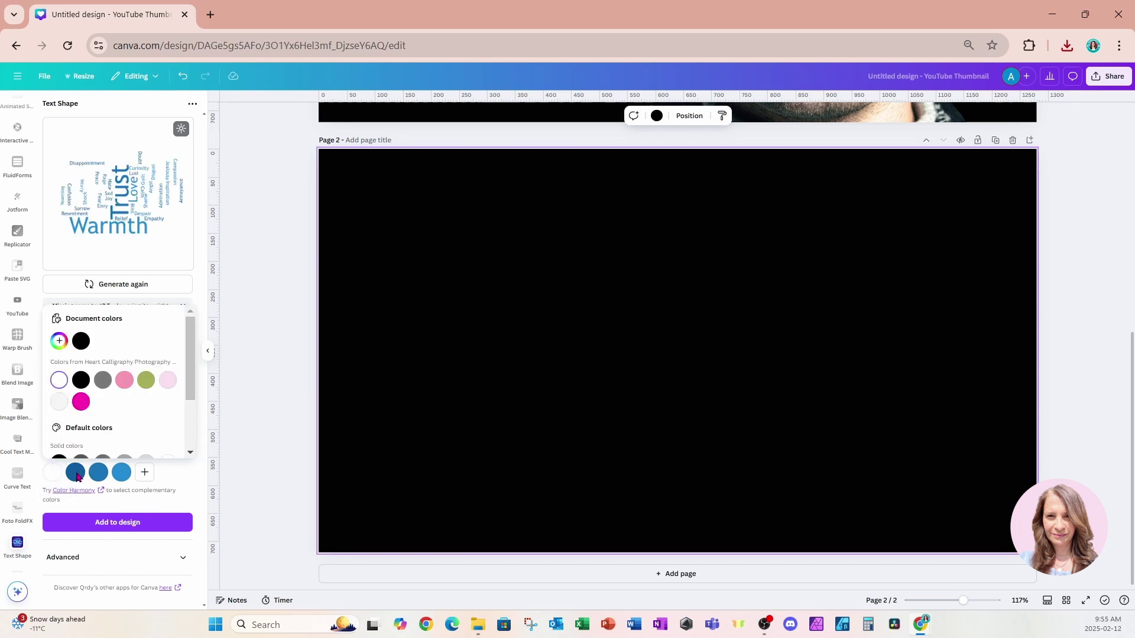
pyautogui.click(131, 480)
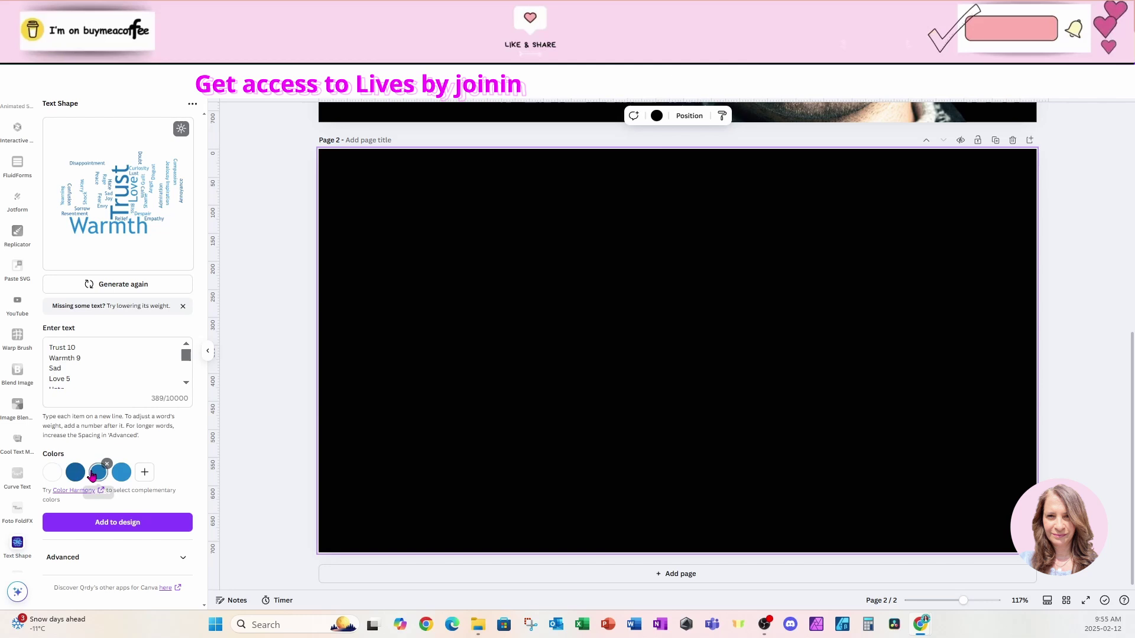
pyautogui.click(107, 464)
pyautogui.click(84, 464)
pyautogui.click(83, 464)
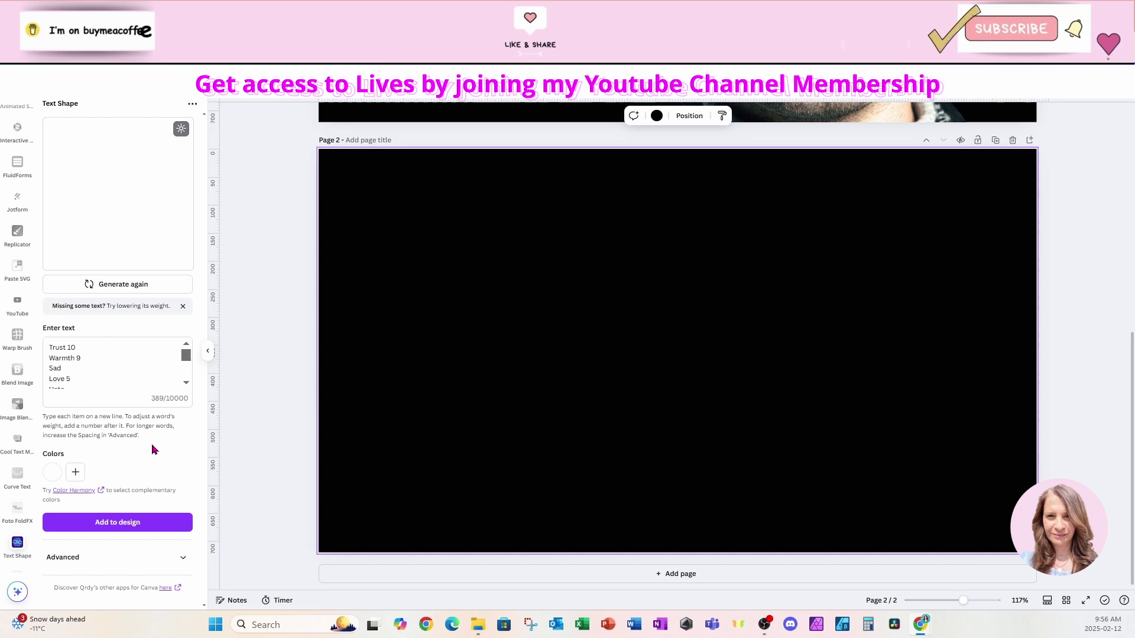
# Turn on Bold in the Advanced text style and lower word spacing from 20 to 4.
pyautogui.click(114, 556)
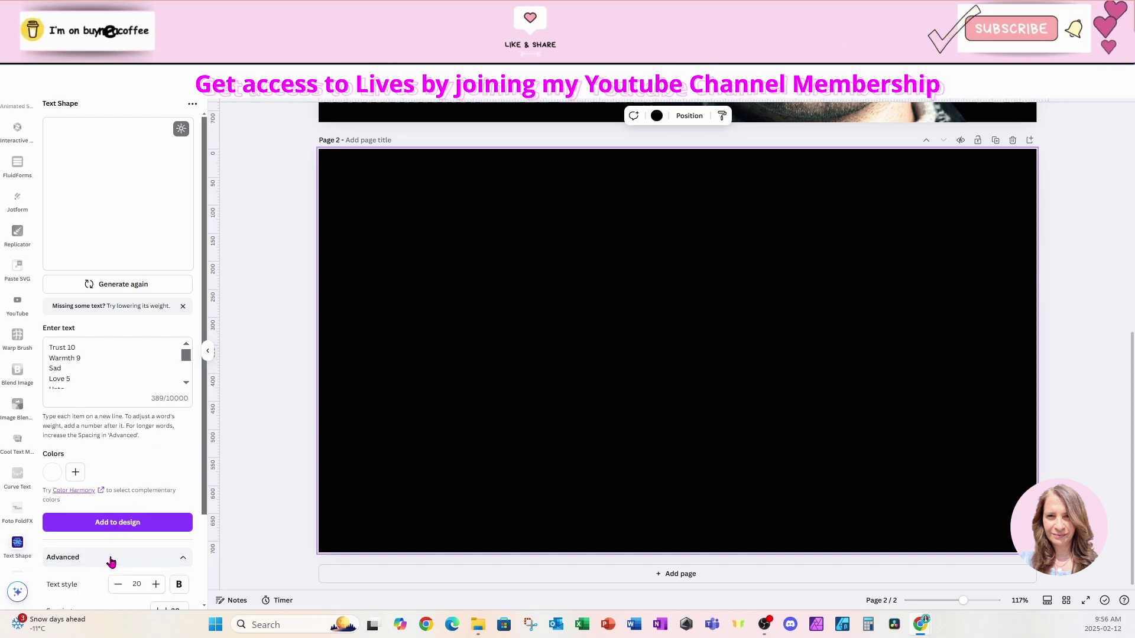
pyautogui.scroll(-2, 130, 548)
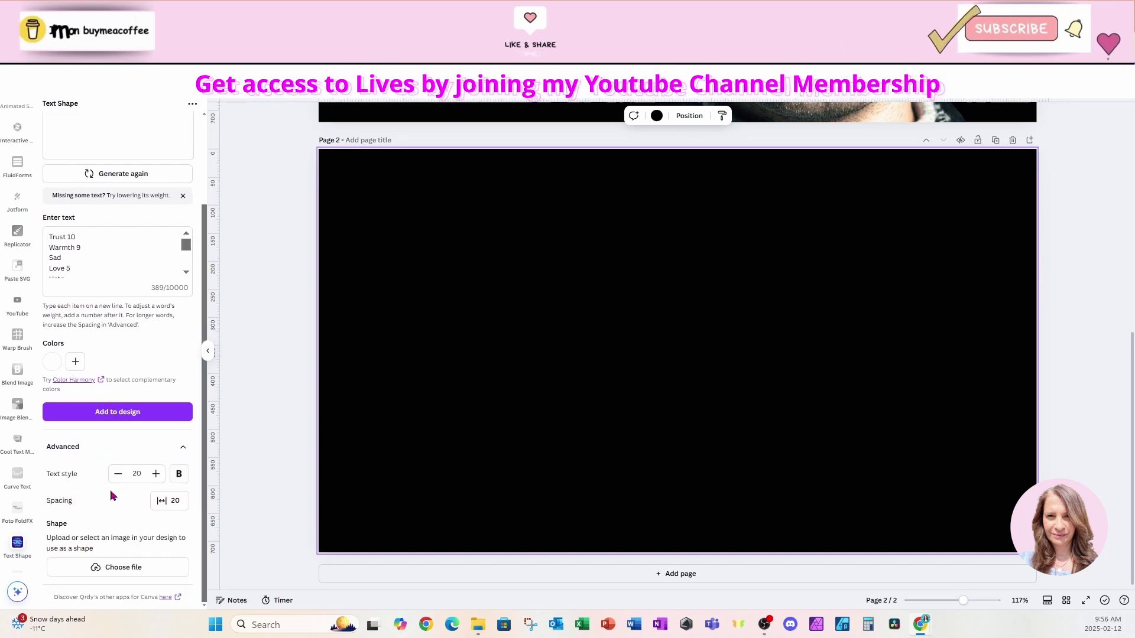
pyautogui.click(179, 474)
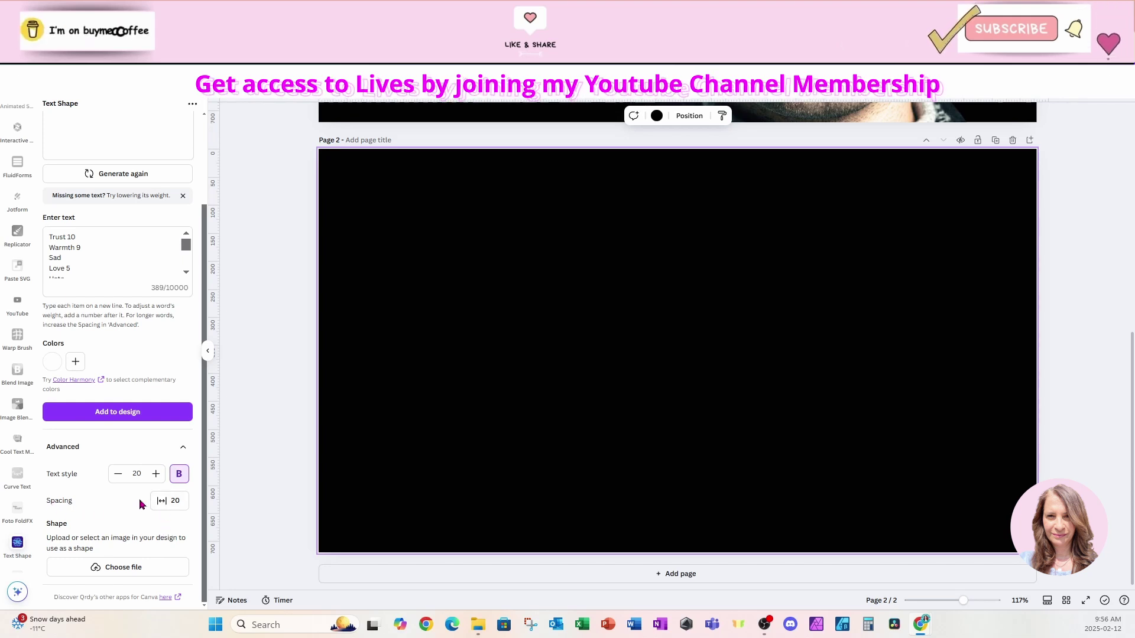
pyautogui.click(164, 501)
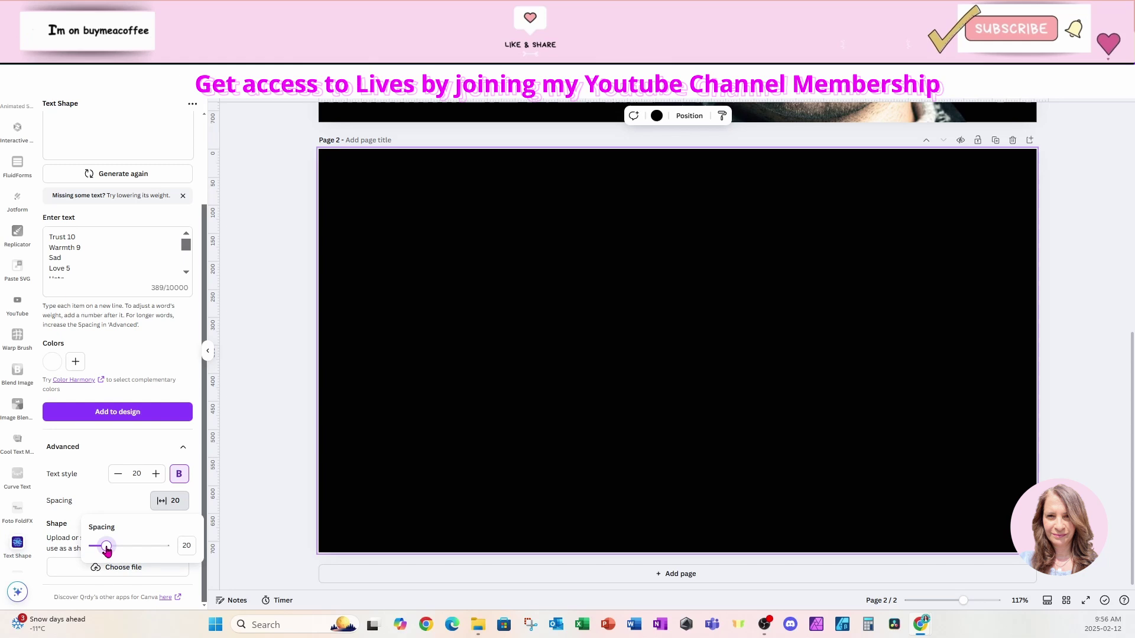
pyautogui.moveTo(107, 547); pyautogui.dragTo(98, 554)
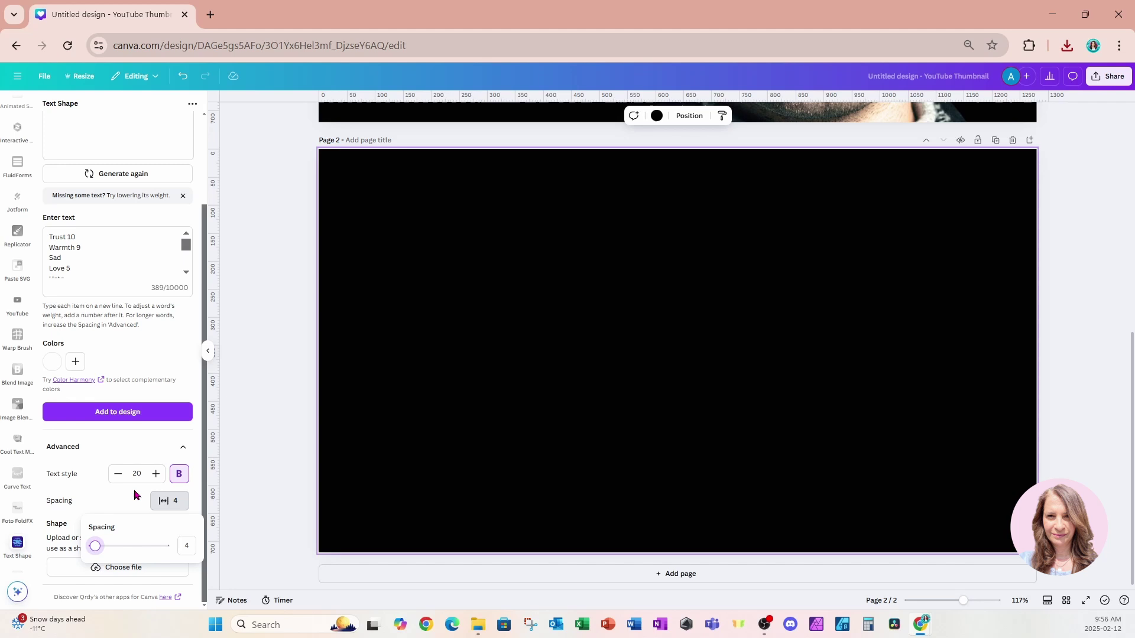
# Add the word cloud to Page 2, trim its height, and rotate it 90° at the centre.
pyautogui.click(96, 414)
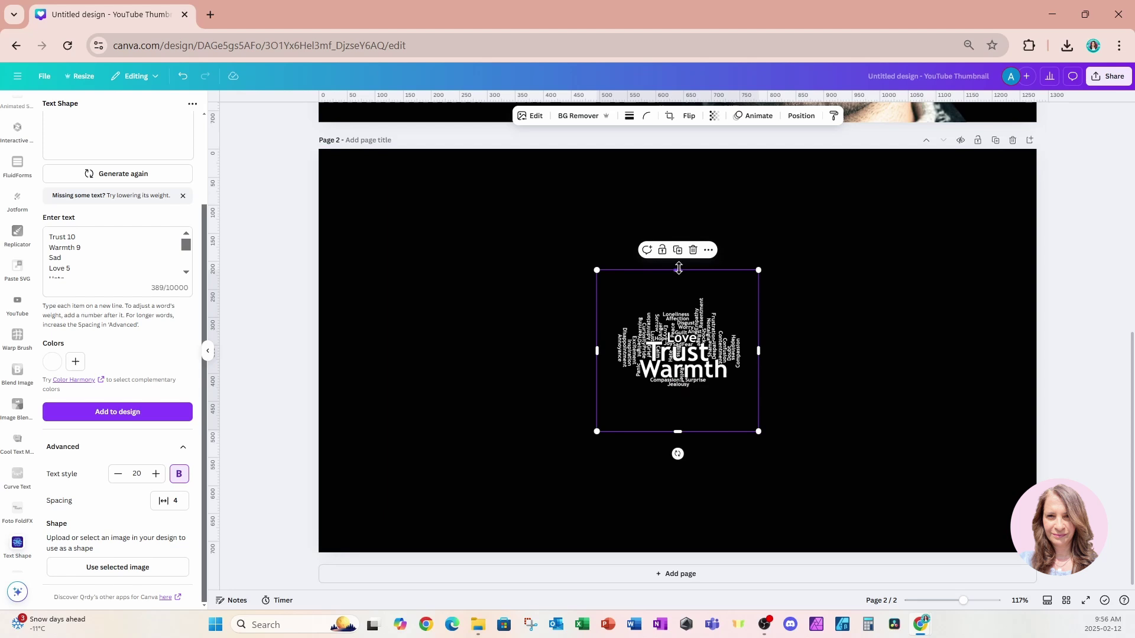
pyautogui.moveTo(679, 268); pyautogui.dragTo(679, 281)
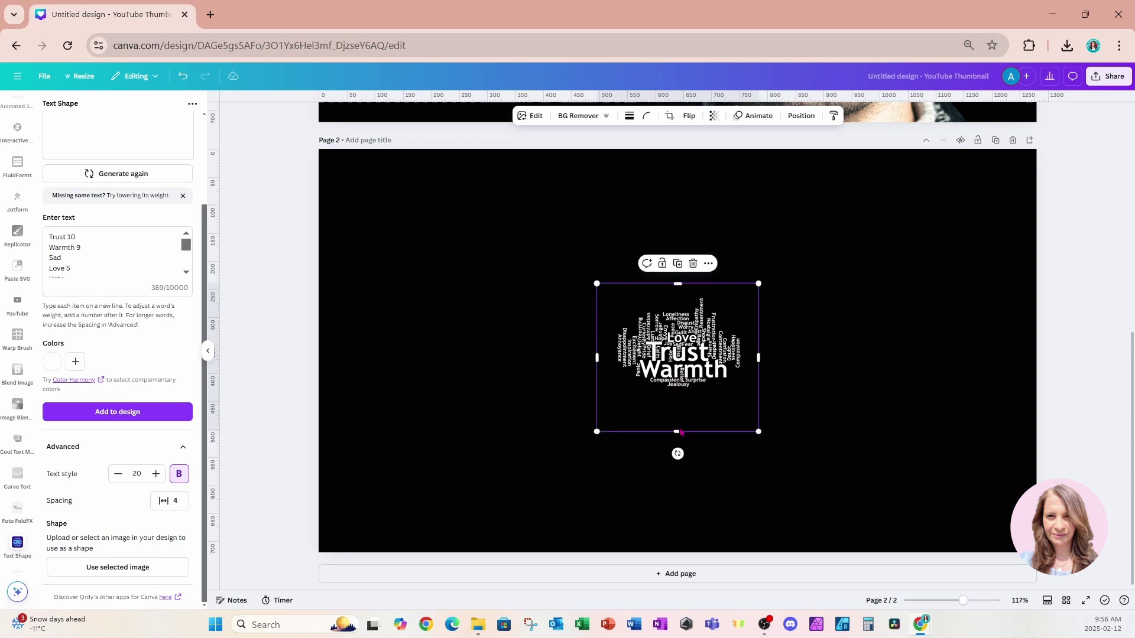
pyautogui.moveTo(676, 431); pyautogui.dragTo(676, 398)
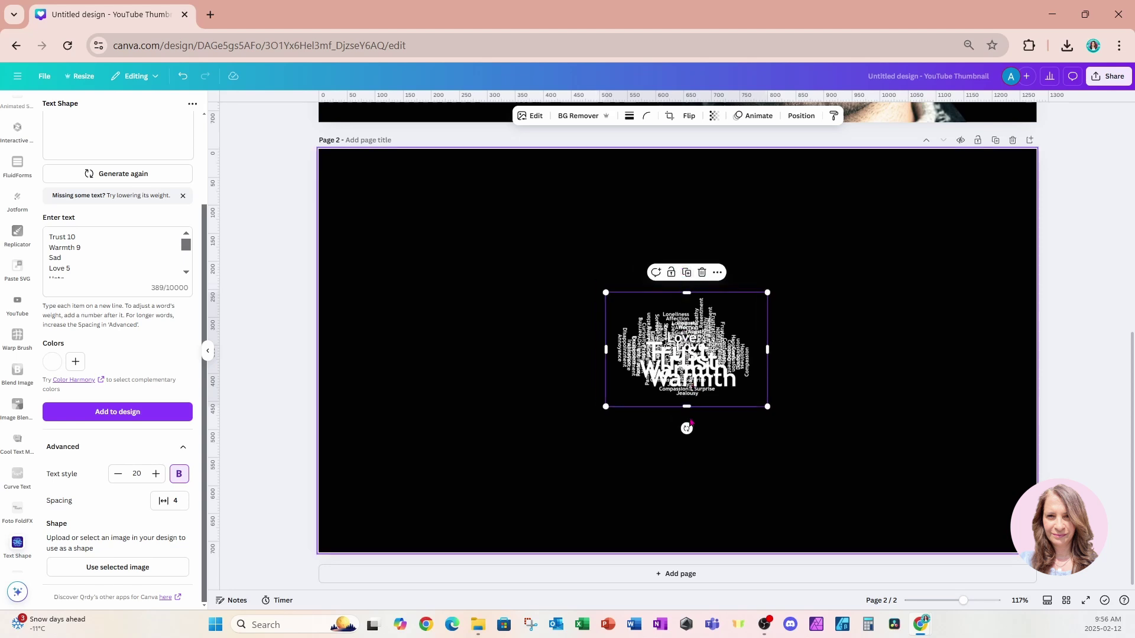
pyautogui.moveTo(677, 420); pyautogui.dragTo(580, 353)
pyautogui.moveTo(668, 365); pyautogui.dragTo(737, 349)
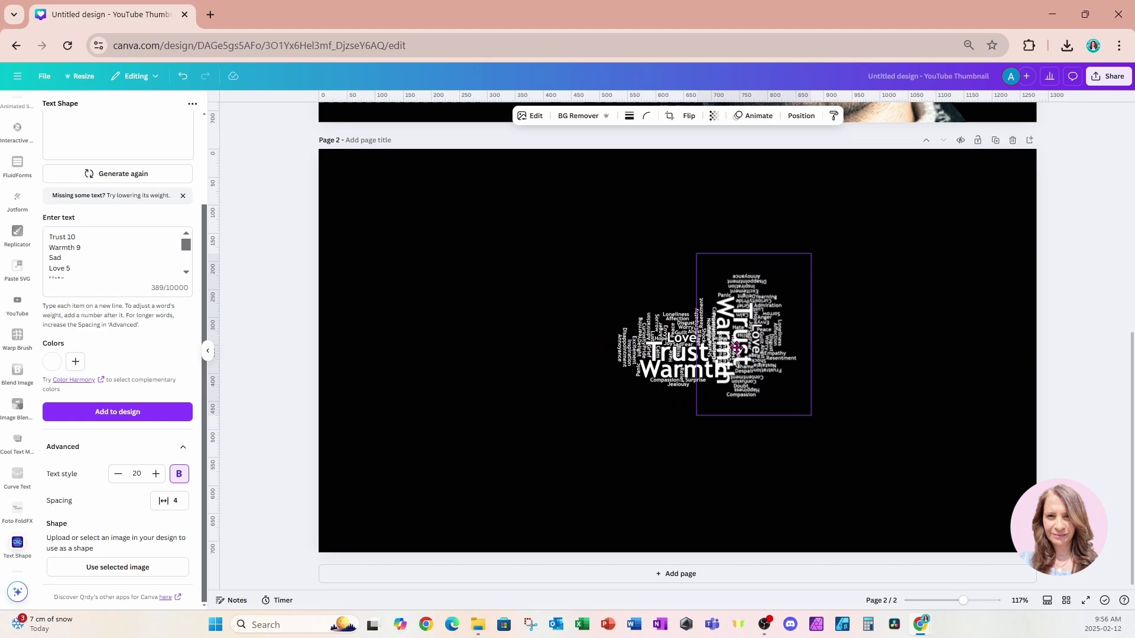
# Duplicate and rotate word-cloud copies to cover the remaining black areas of the page.
pyautogui.click(754, 234)
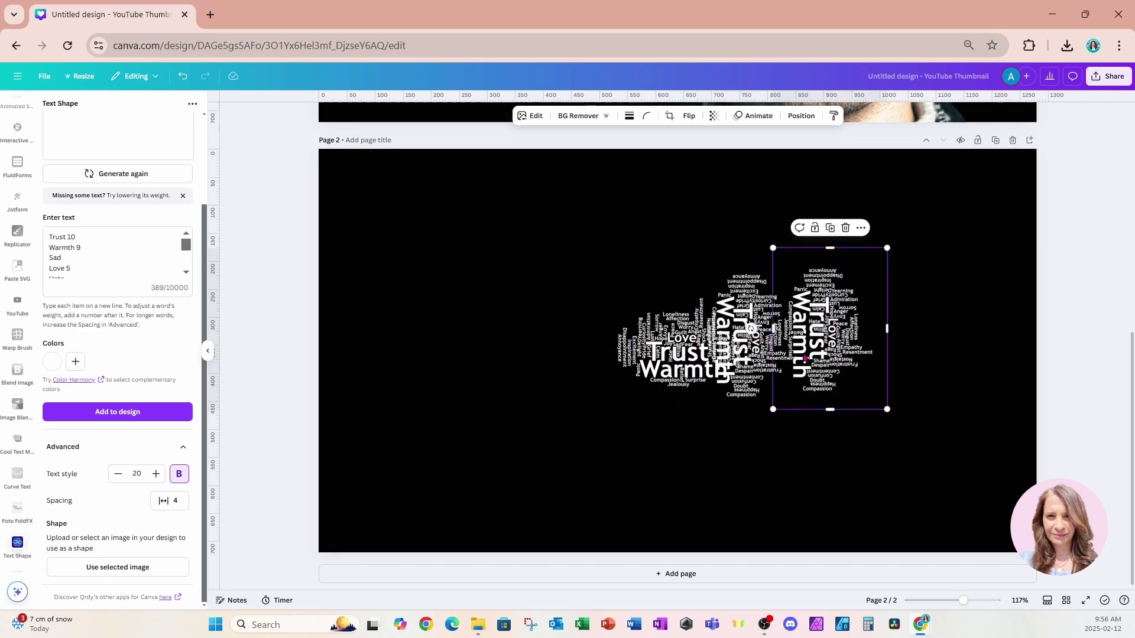
pyautogui.moveTo(828, 331); pyautogui.dragTo(554, 476)
pyautogui.moveTo(553, 390); pyautogui.dragTo(570, 421)
pyautogui.moveTo(583, 489); pyautogui.dragTo(634, 274)
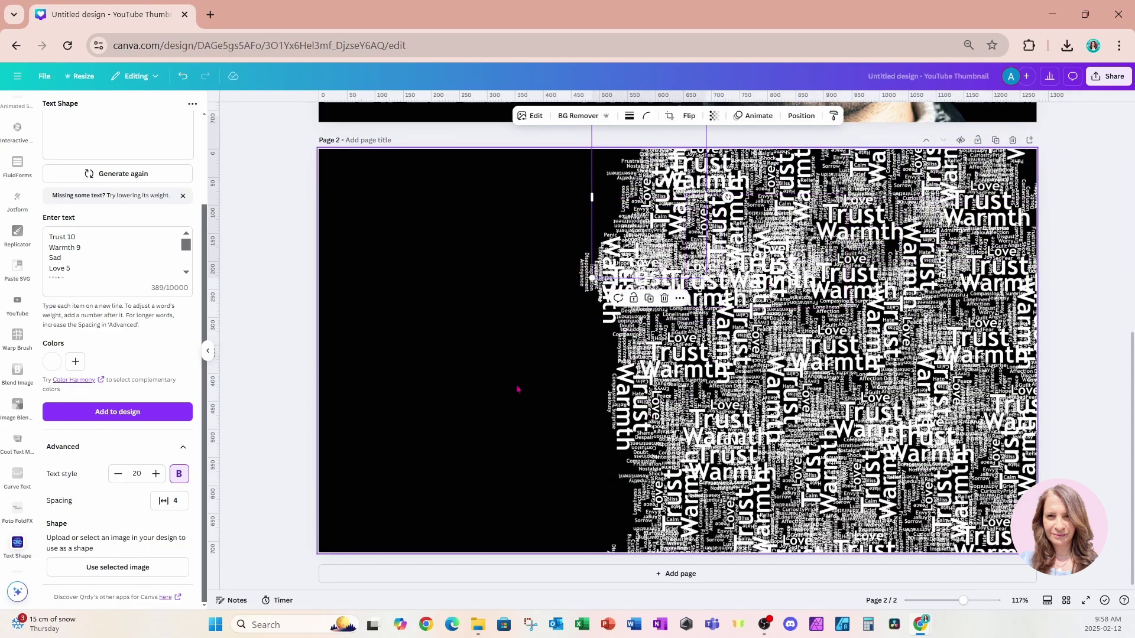
pyautogui.moveTo(519, 388); pyautogui.dragTo(268, 435)
pyautogui.click(380, 190)
pyautogui.moveTo(427, 316); pyautogui.dragTo(434, 373)
# Export only the current page (Page 2) as PNG, then add Page 3.
pyautogui.click(1109, 76)
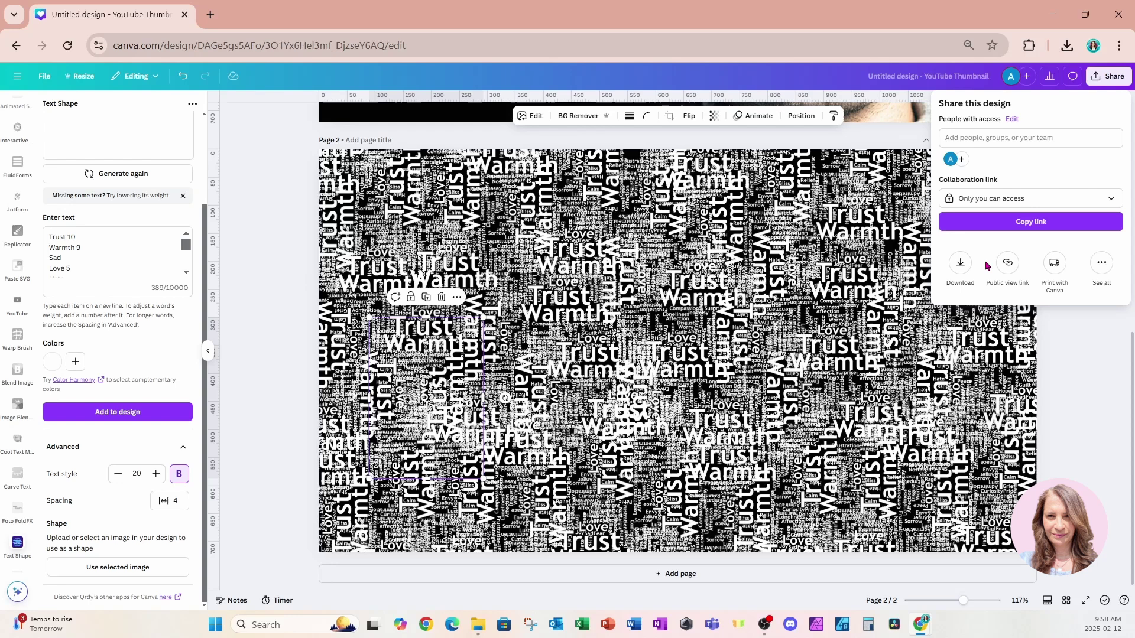
pyautogui.click(962, 261)
pyautogui.click(968, 280)
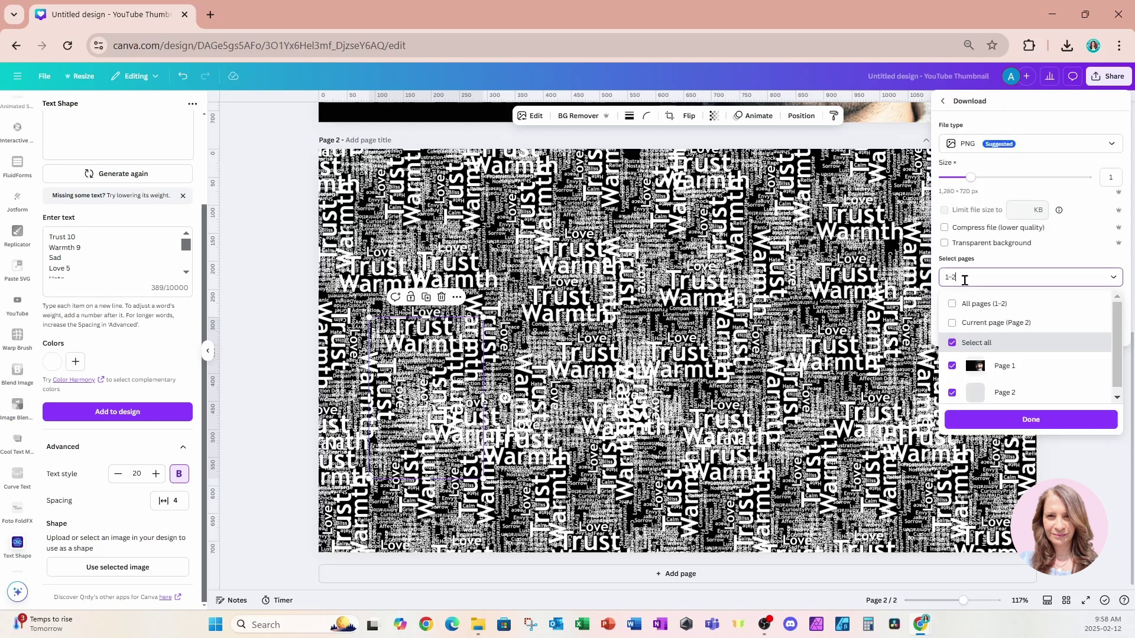
pyautogui.click(981, 322)
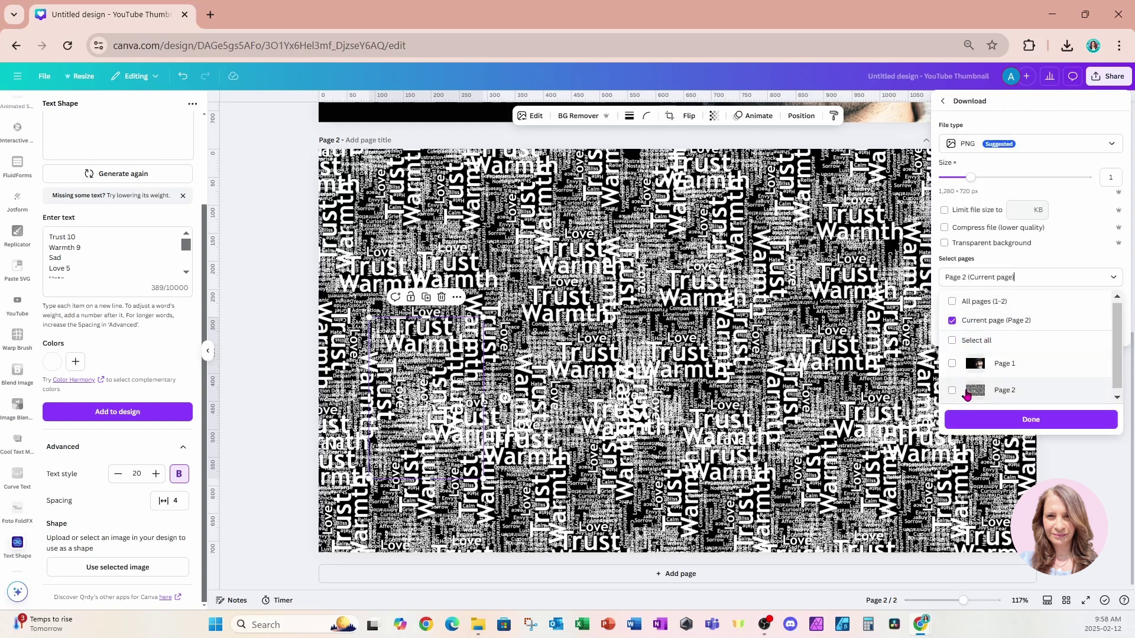
pyautogui.click(962, 420)
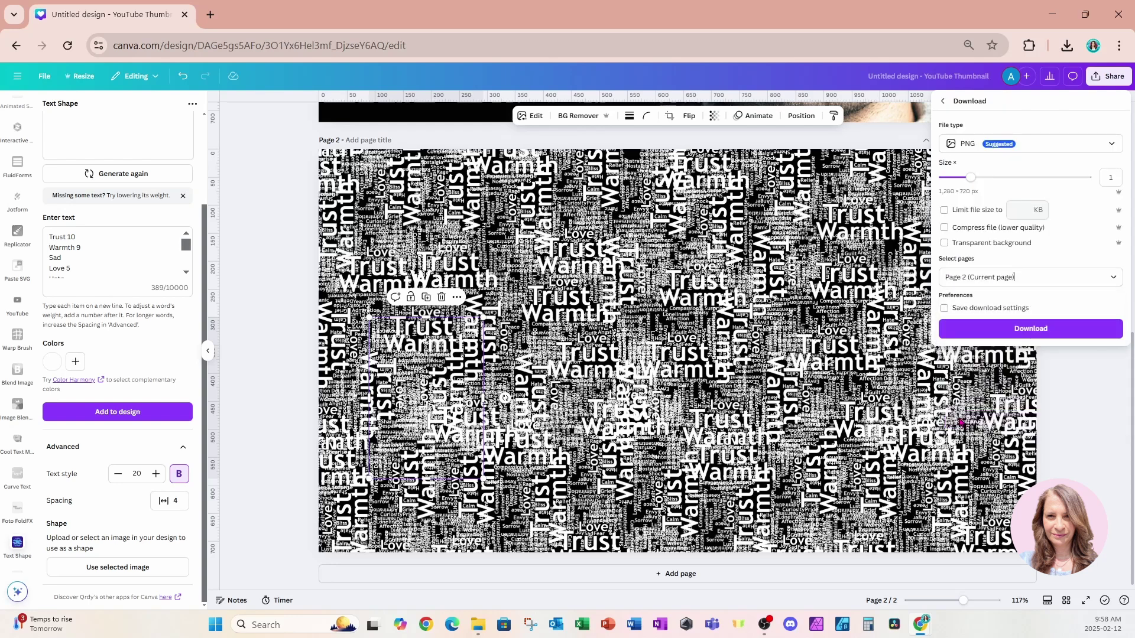
pyautogui.click(656, 575)
pyautogui.click(658, 574)
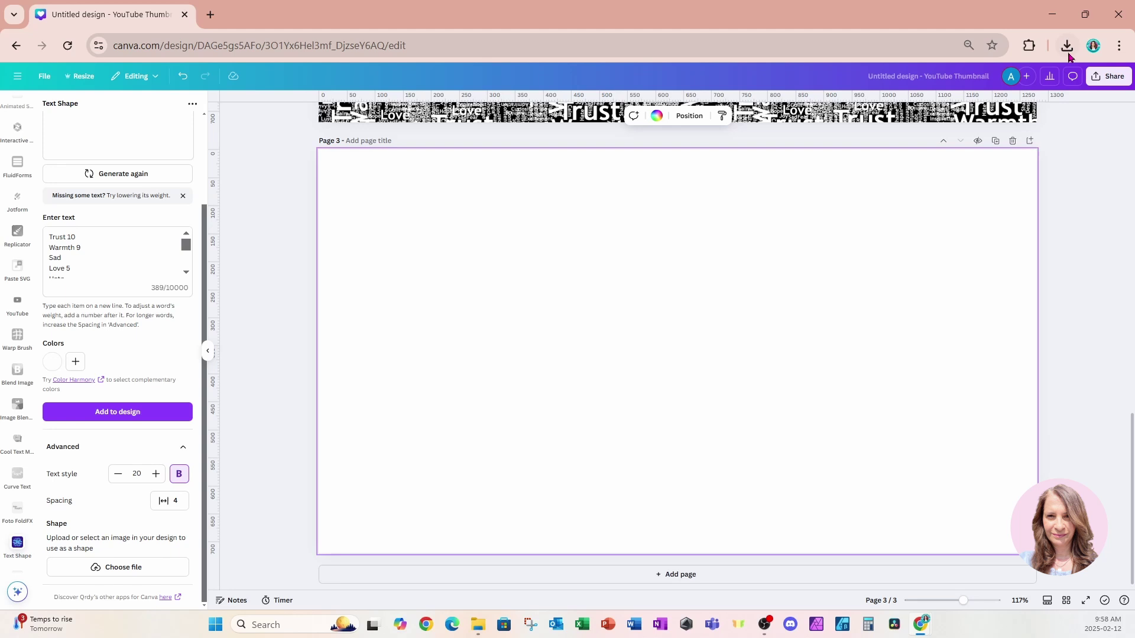
# Drag the downloaded word-cloud PNG onto Page 3, undo the accidental replace, and move the portrait right.
pyautogui.click(1067, 46)
pyautogui.moveTo(938, 112); pyautogui.dragTo(543, 375)
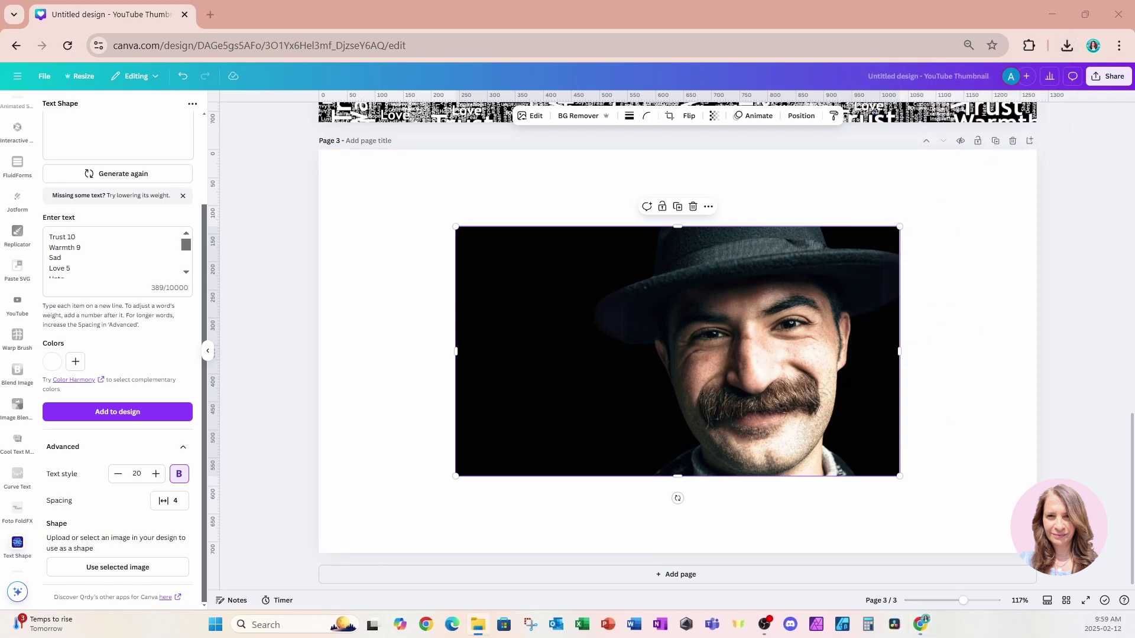
pyautogui.moveTo(915, 480); pyautogui.dragTo(543, 401)
pyautogui.hotkey('ctrl', 'z')
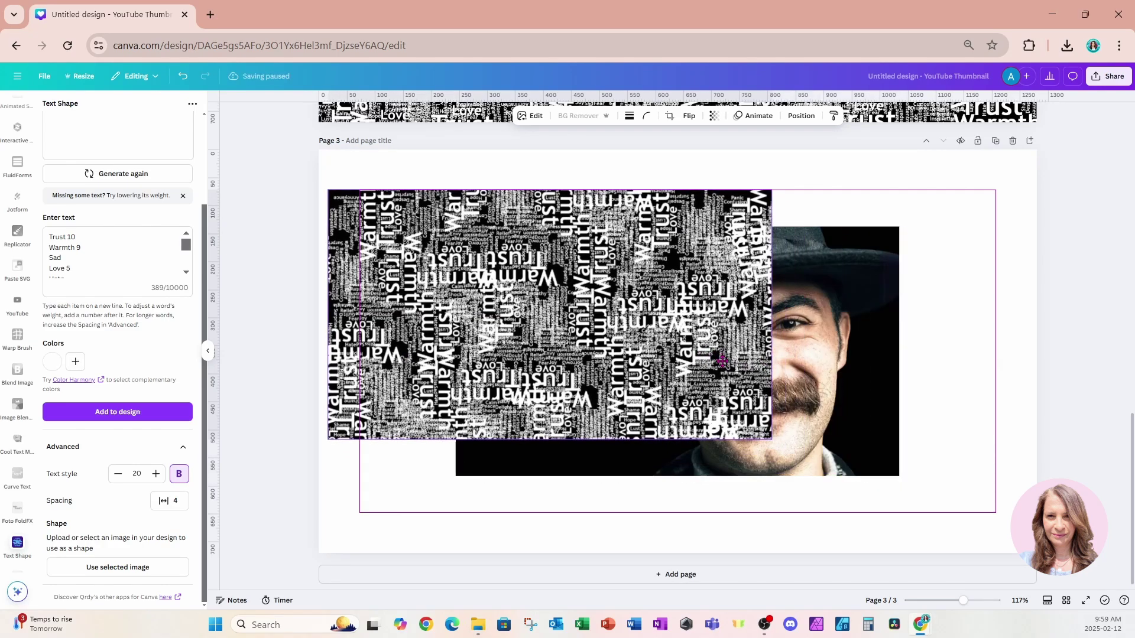
pyautogui.moveTo(859, 443); pyautogui.dragTo(940, 457)
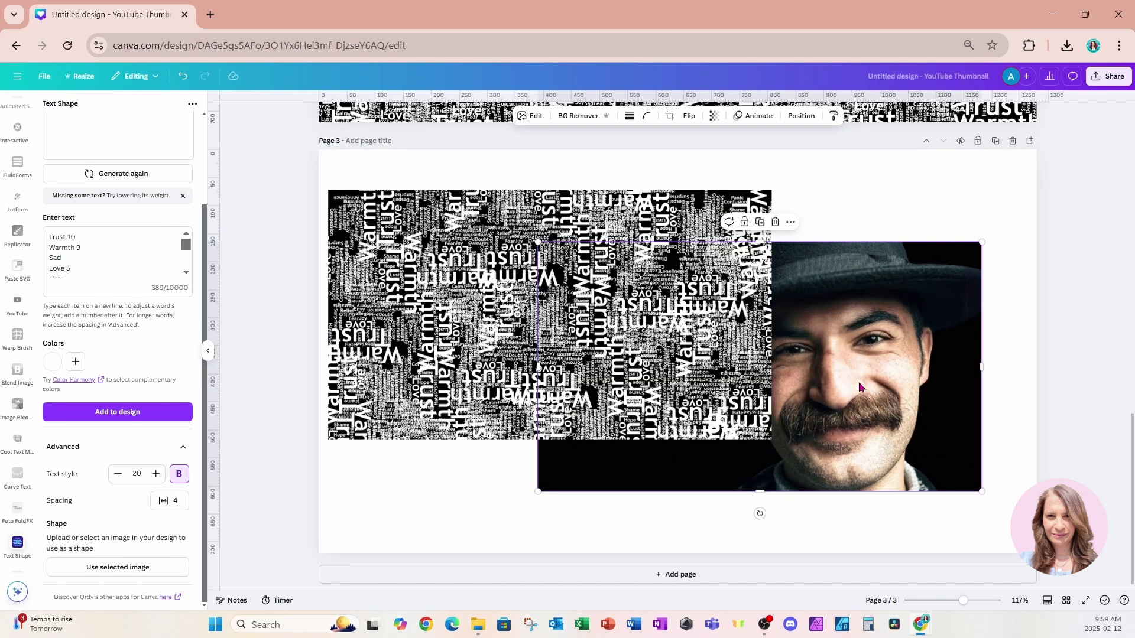
# Search the apps for 'blend' and open the Blend Image app.
pyautogui.scroll(5, 21, 362)
pyautogui.click(17, 352)
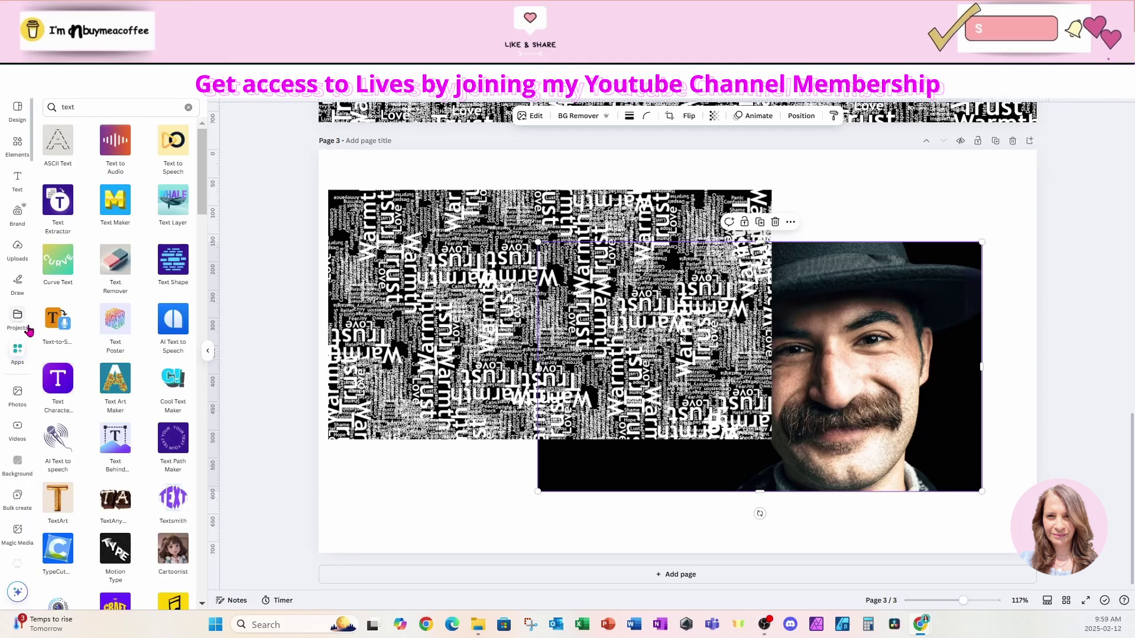
pyautogui.click(43, 110)
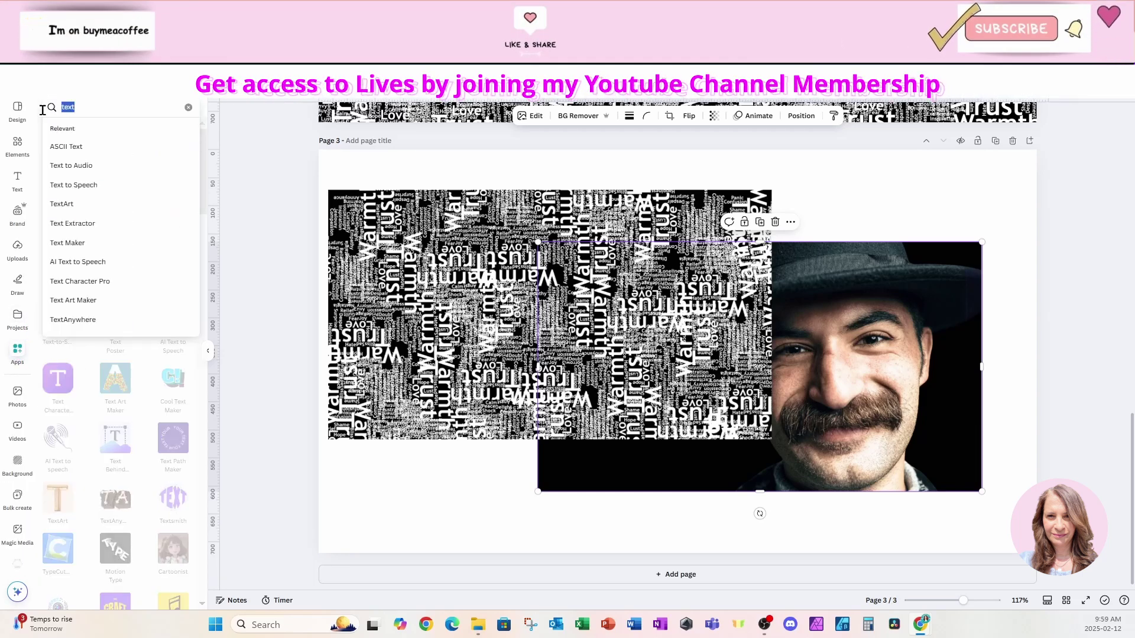
pyautogui.write('blend')
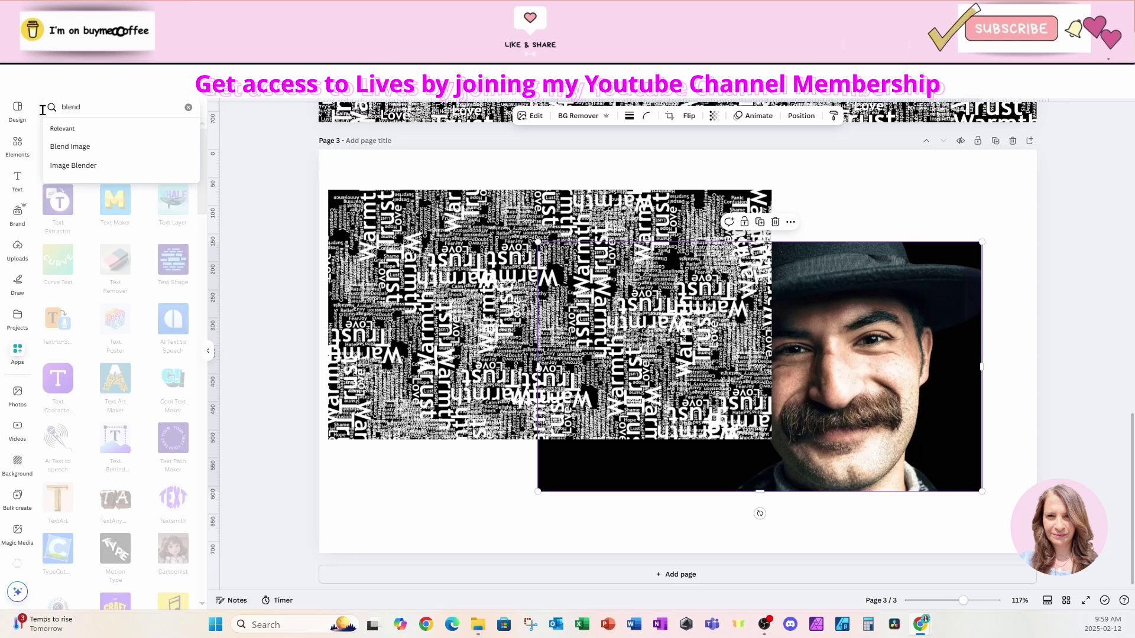
pyautogui.click(68, 148)
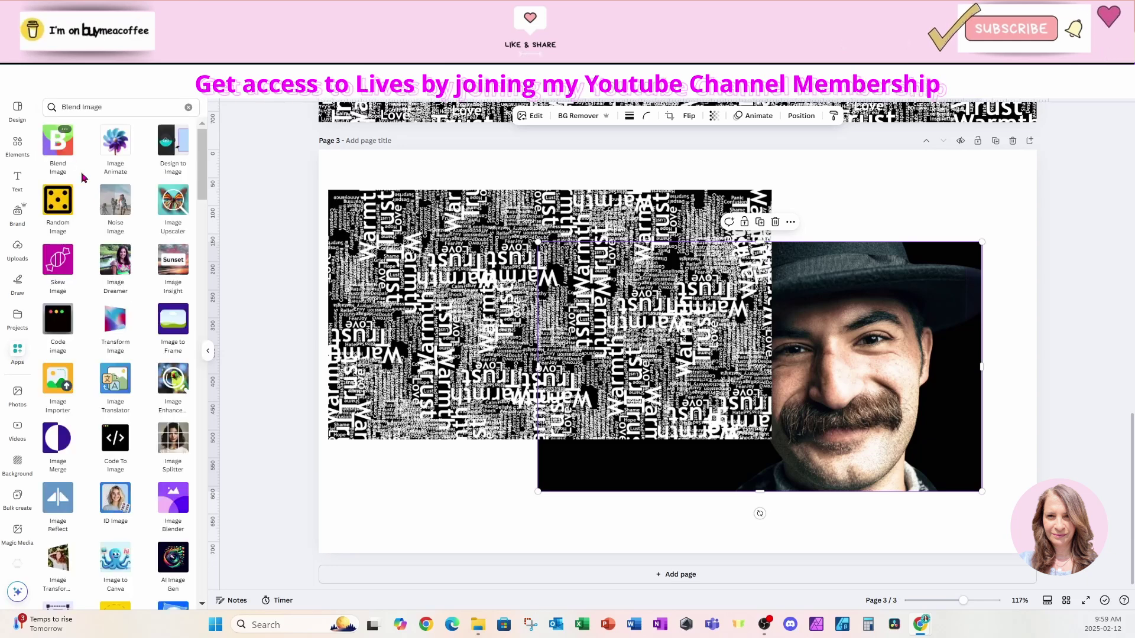
pyautogui.click(59, 151)
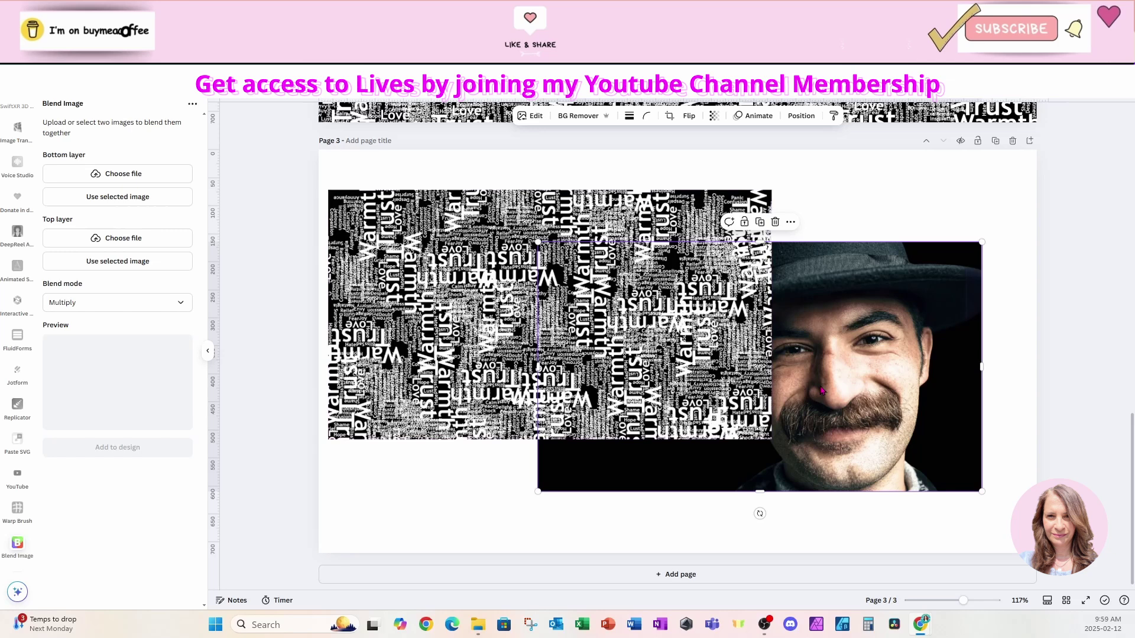
# Set the word cloud as top layer, the portrait as bottom layer, and keep Multiply mode.
pyautogui.click(653, 307)
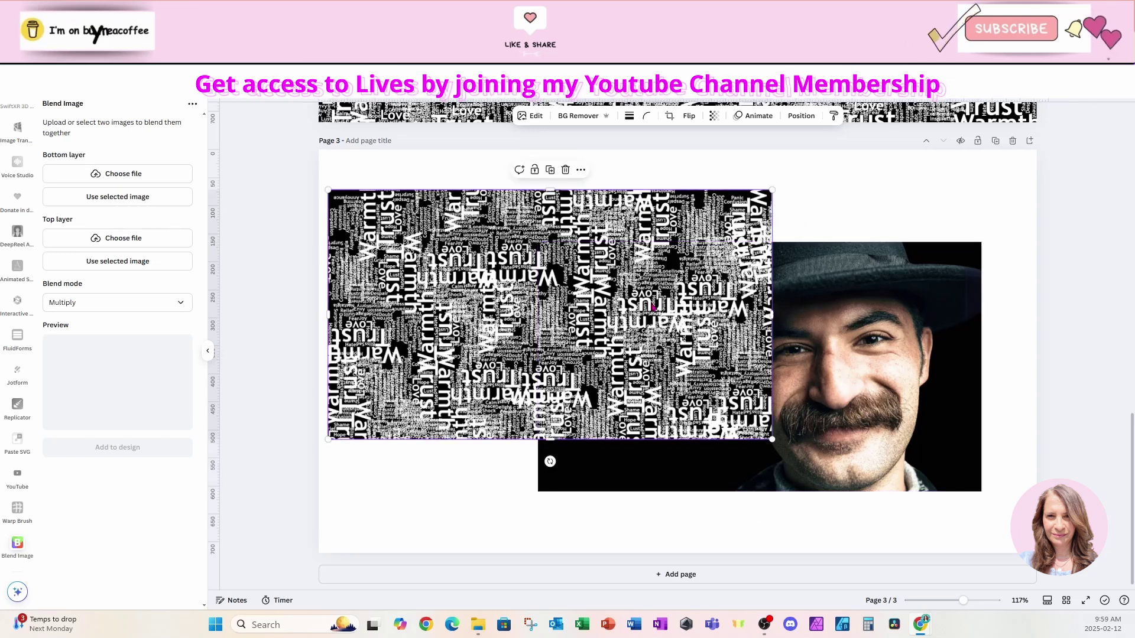
pyautogui.click(144, 264)
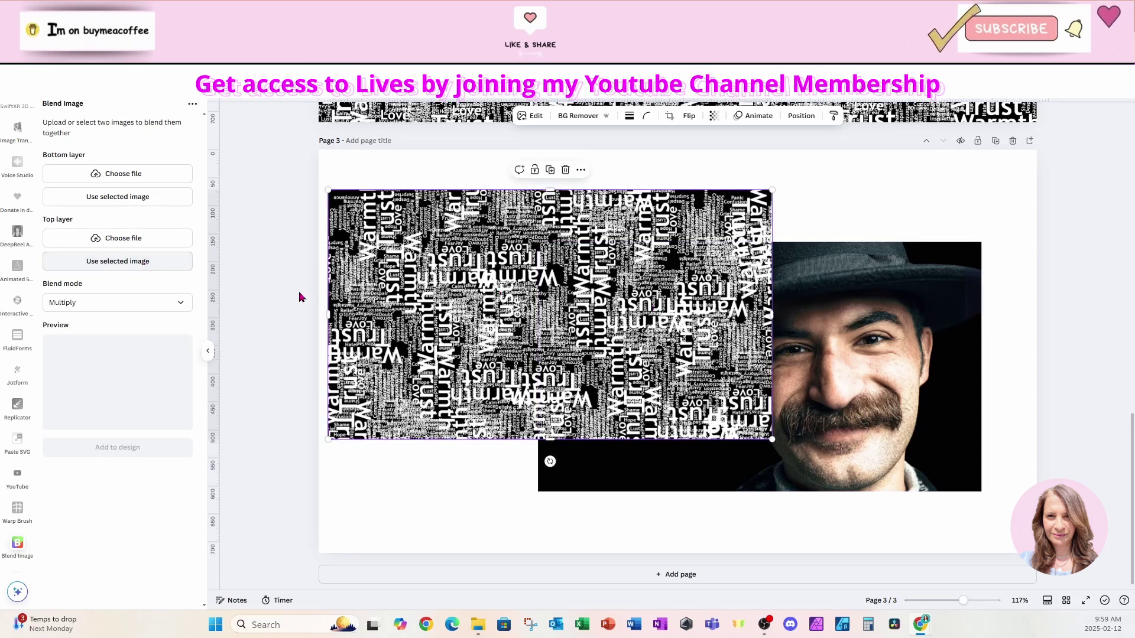
pyautogui.click(890, 421)
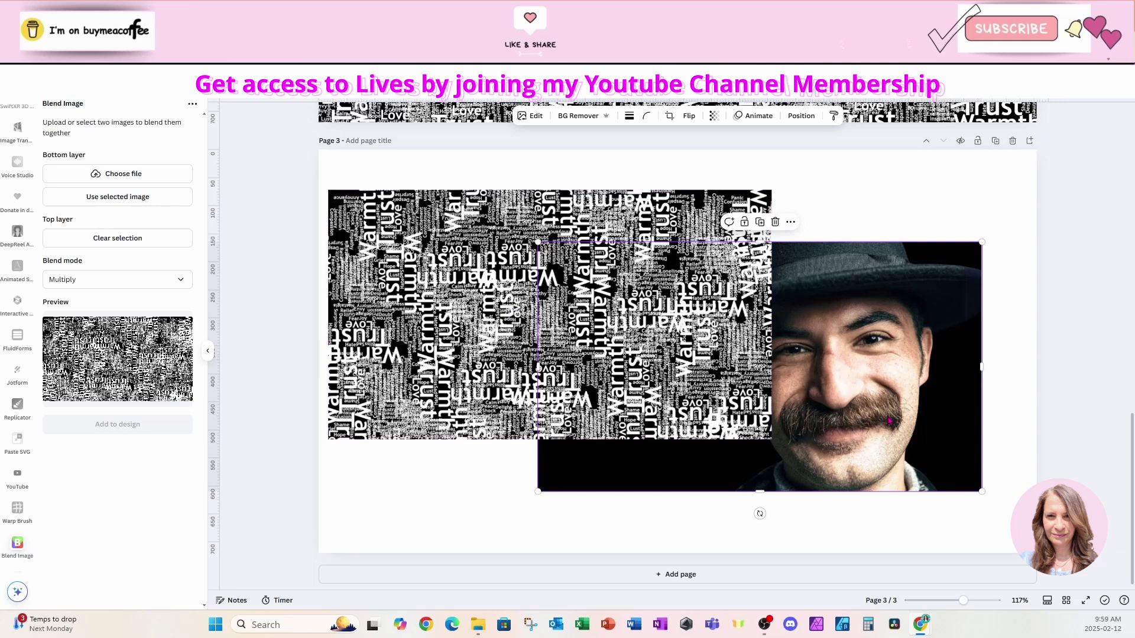
pyautogui.click(155, 197)
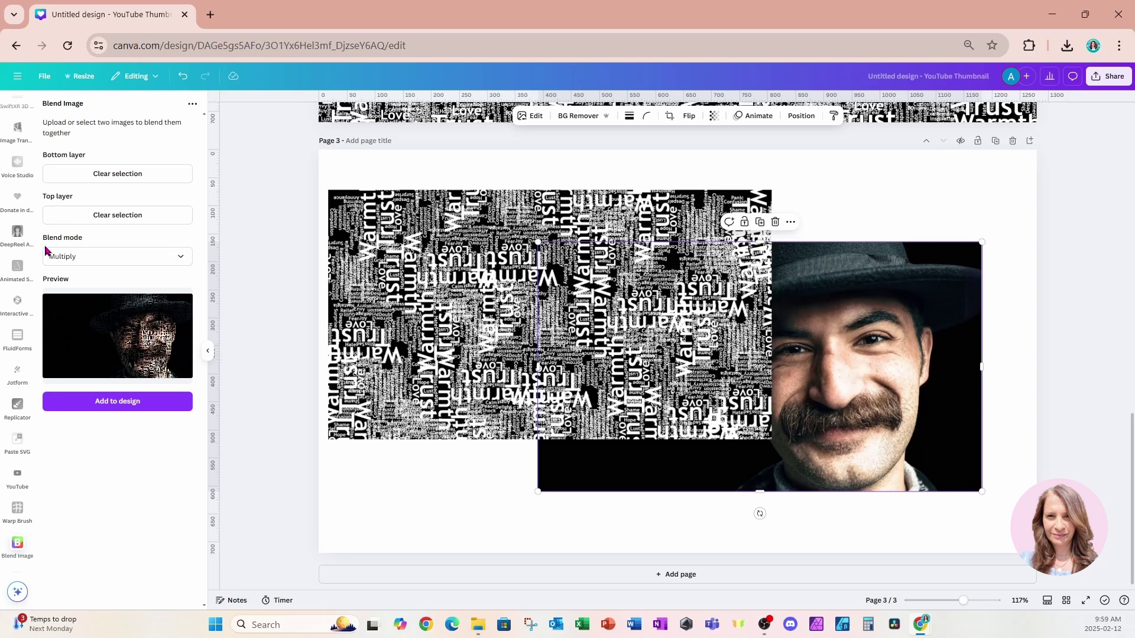
pyautogui.click(181, 260)
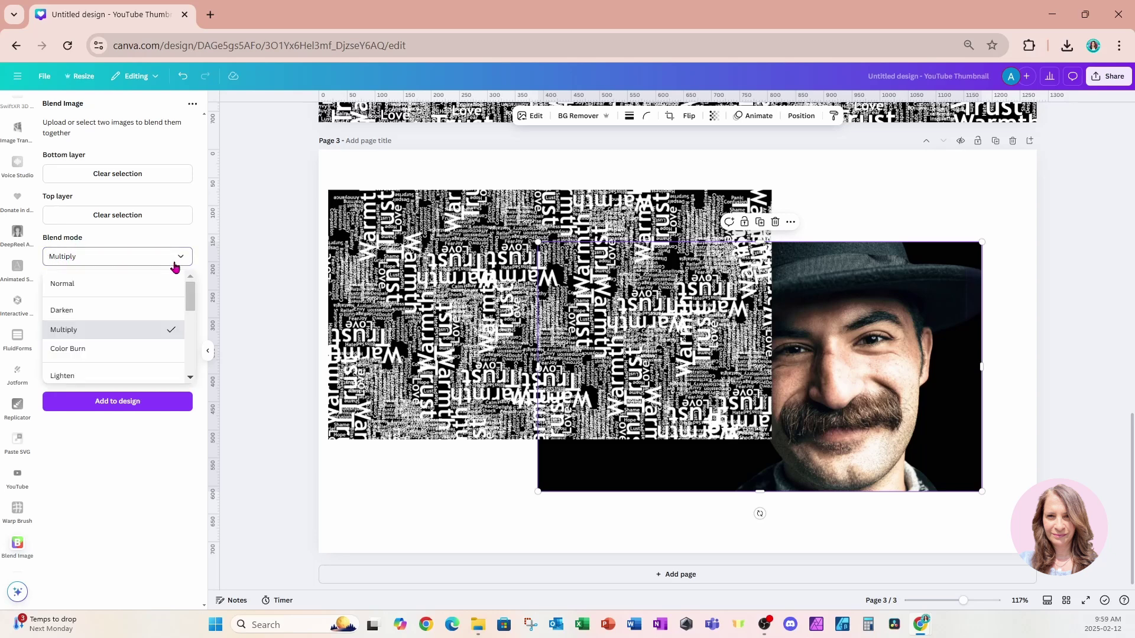
pyautogui.click(126, 241)
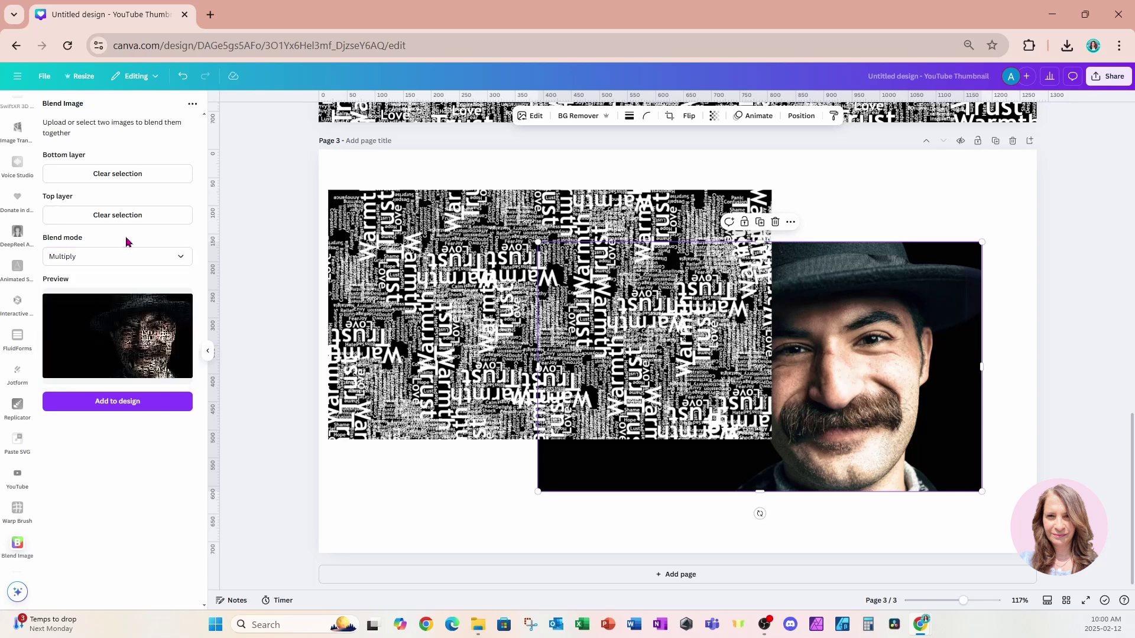
# Add the blended image to the design and move it onto a new Page 4.
pyautogui.click(76, 402)
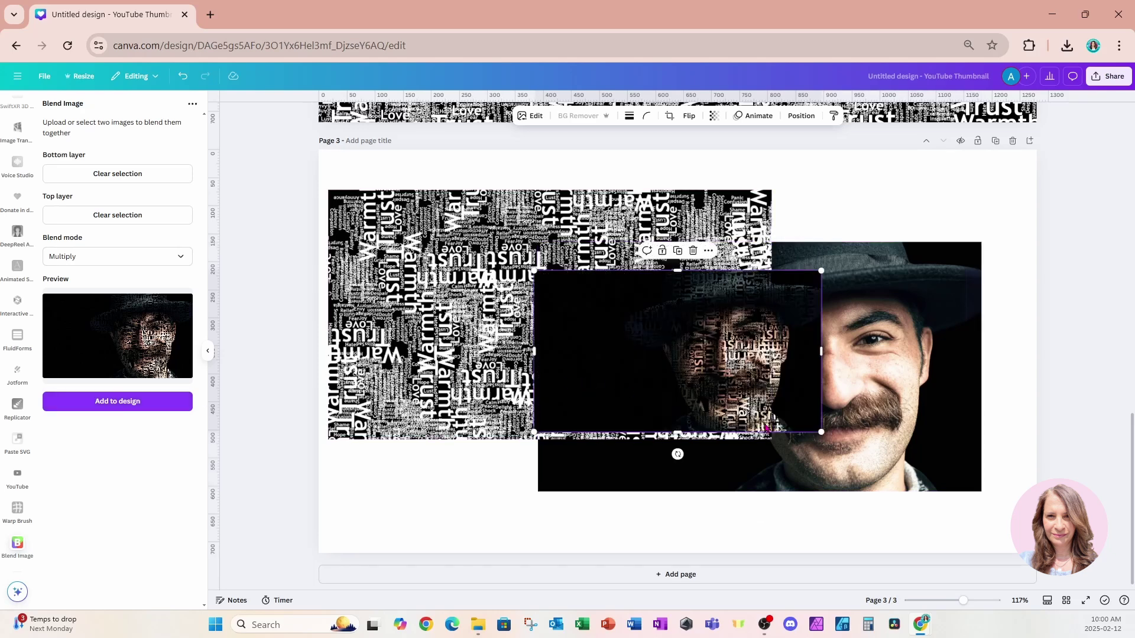
pyautogui.click(681, 575)
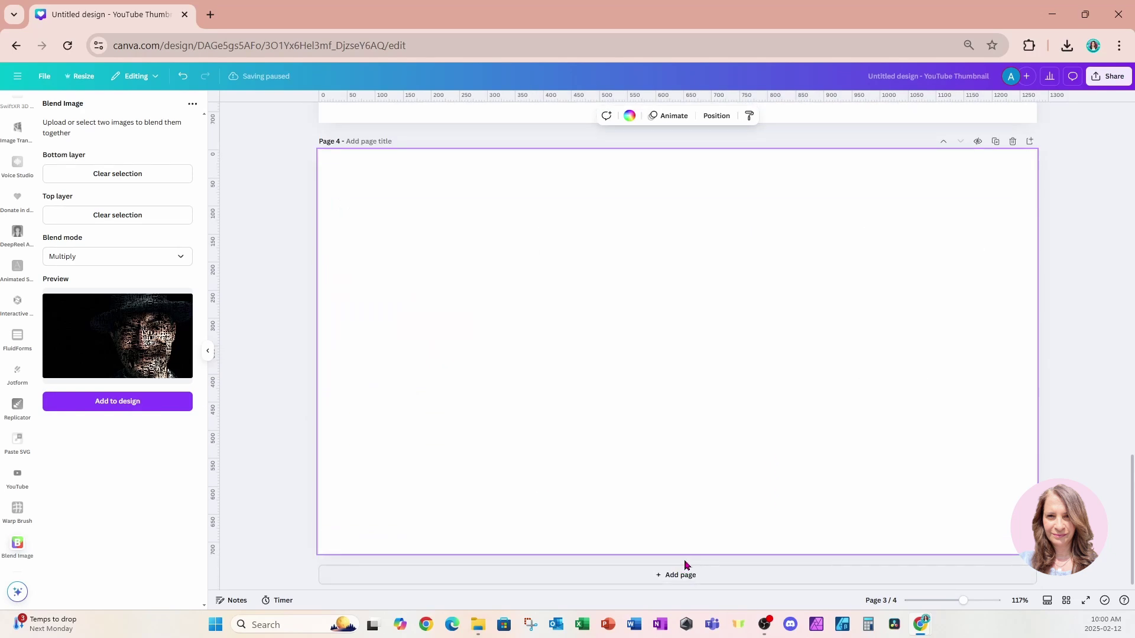
pyautogui.scroll(5, 603, 450)
pyautogui.moveTo(691, 307); pyautogui.dragTo(715, 612)
# Enlarge and centre the blended image until it reaches every edge of Page 4.
pyautogui.scroll(-2, 717, 583)
pyautogui.scroll(-1, 768, 461)
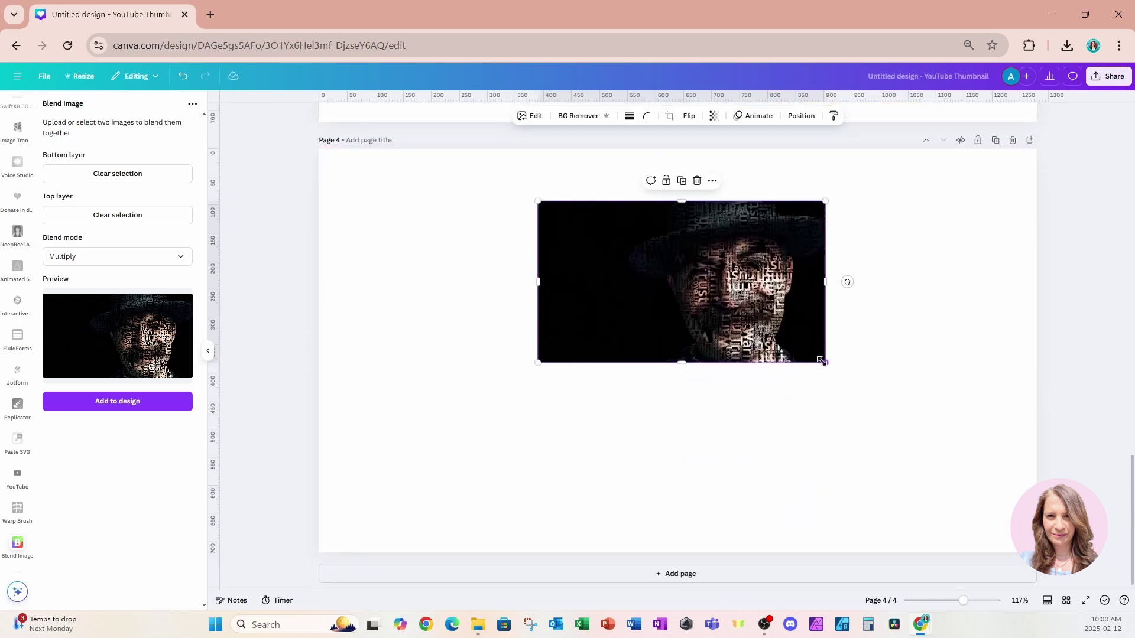
pyautogui.moveTo(824, 362); pyautogui.dragTo(1022, 531)
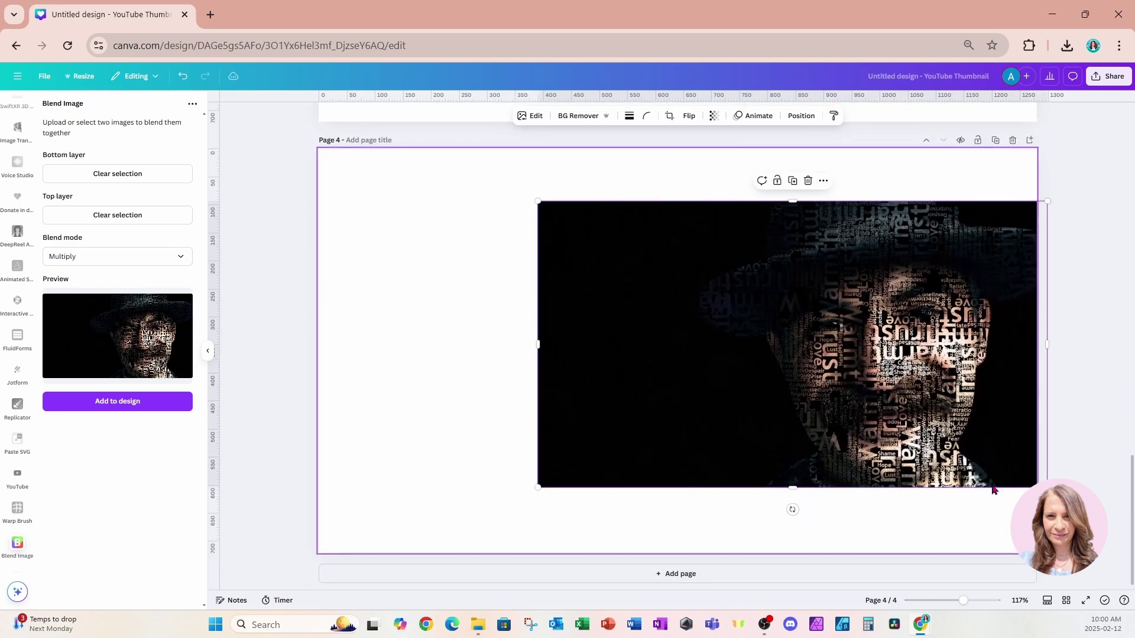
pyautogui.moveTo(947, 439); pyautogui.dragTo(799, 418)
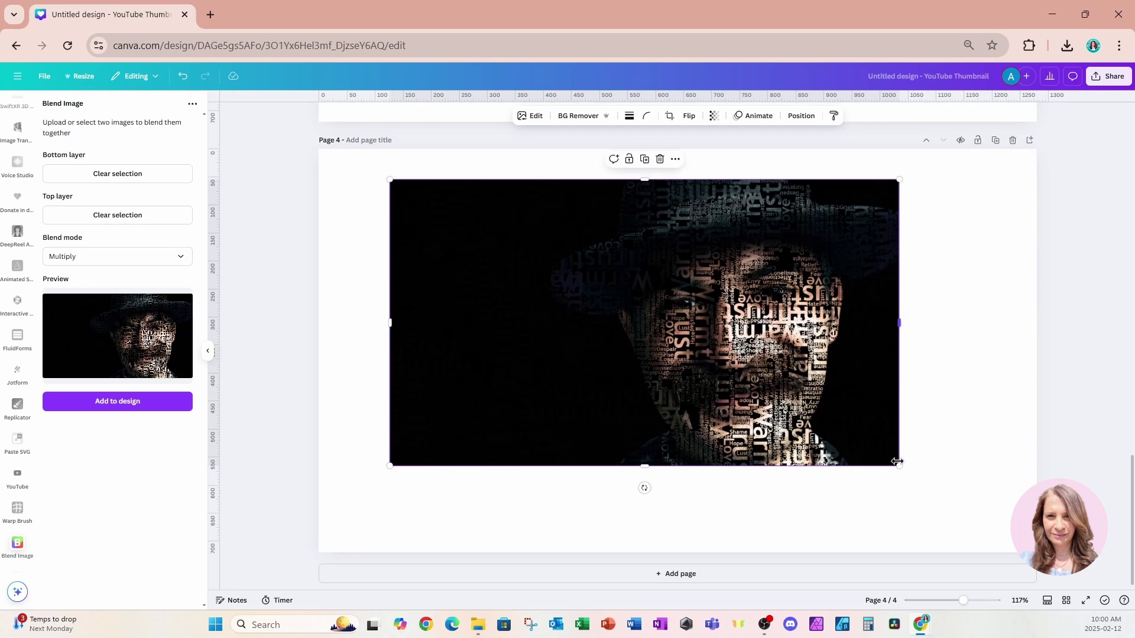
pyautogui.moveTo(899, 465); pyautogui.dragTo(1011, 589)
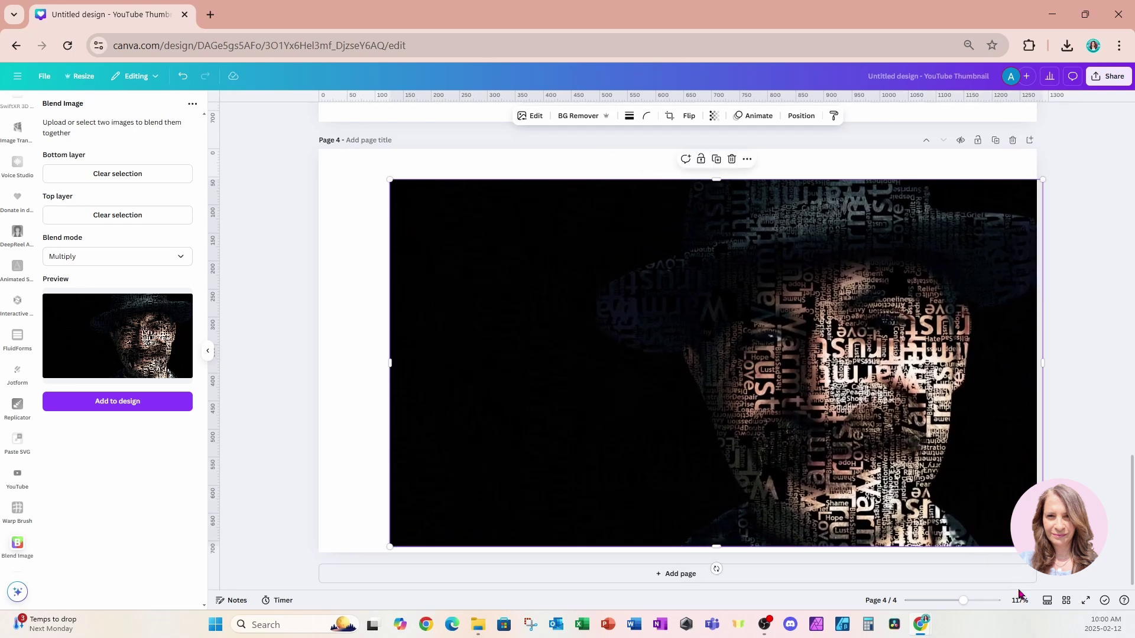
pyautogui.moveTo(972, 505); pyautogui.dragTo(940, 495)
pyautogui.moveTo(357, 535); pyautogui.dragTo(313, 565)
pyautogui.moveTo(395, 509); pyautogui.dragTo(398, 486)
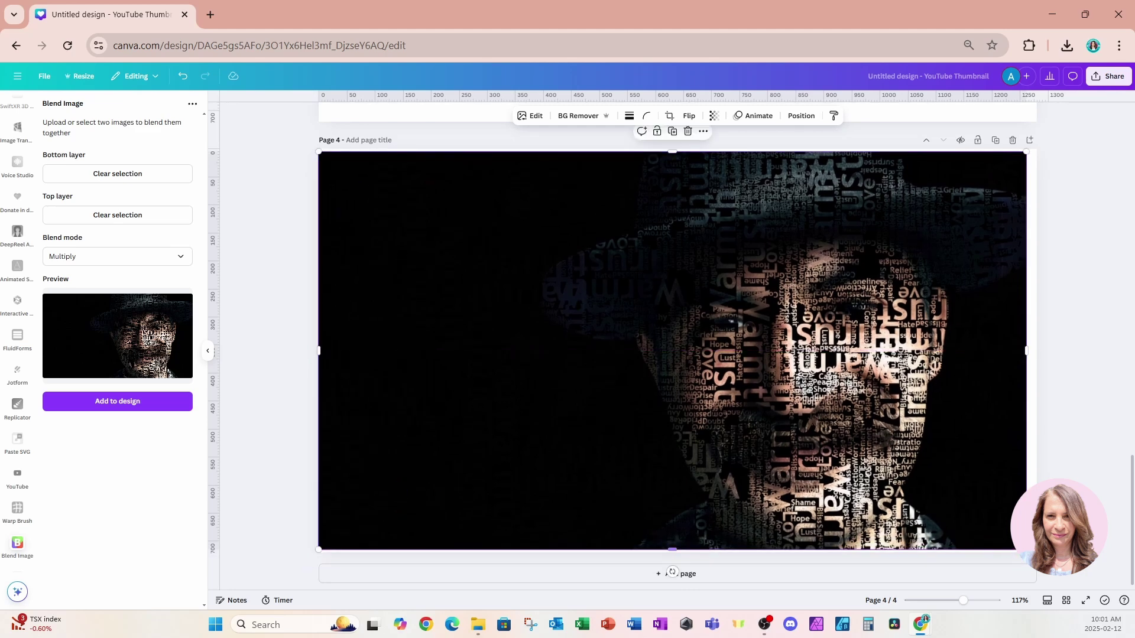
pyautogui.moveTo(1026, 550); pyautogui.dragTo(1036, 555)
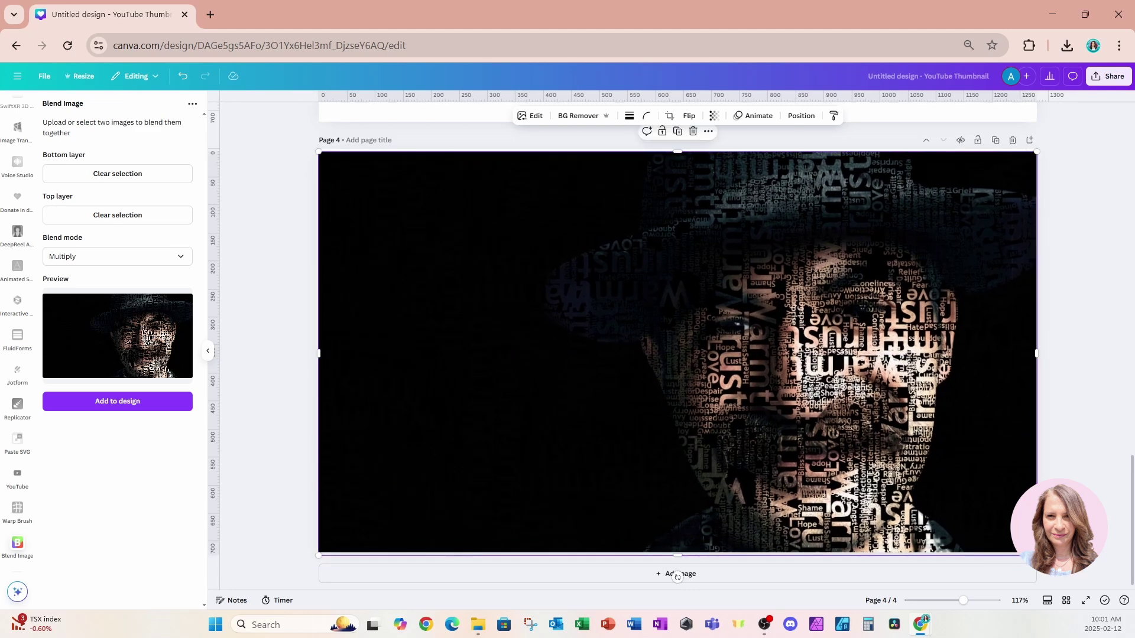